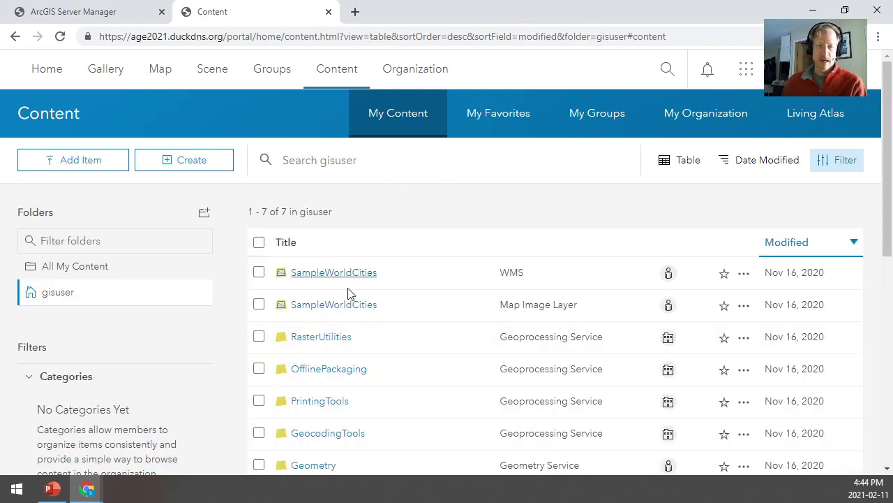
Open the SampleWorldCities WMS item's details page and select its item id in the address
scroll(355, 393, "down", 3)
scroll(355, 393, "up", 2)
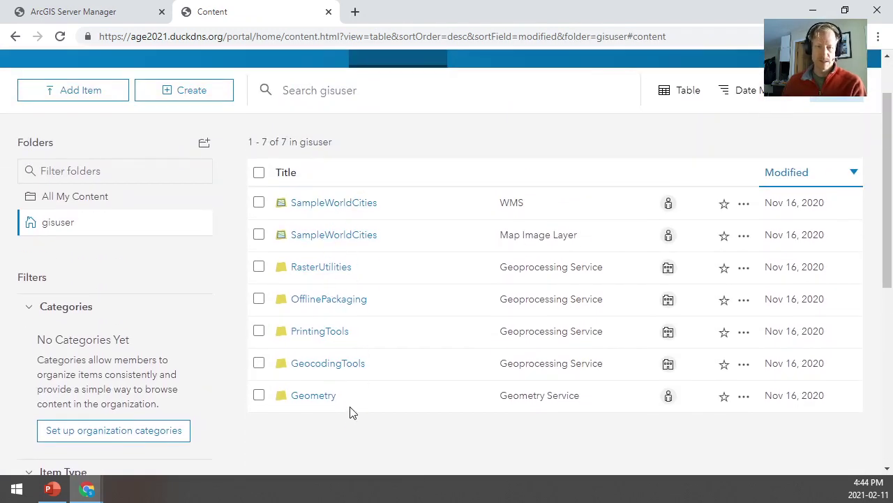
scroll(383, 308, "up", 1)
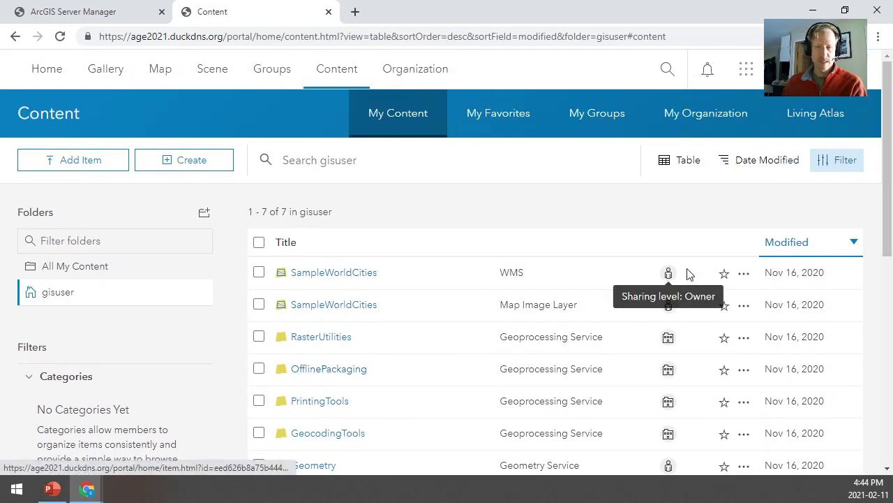
left_click(745, 275)
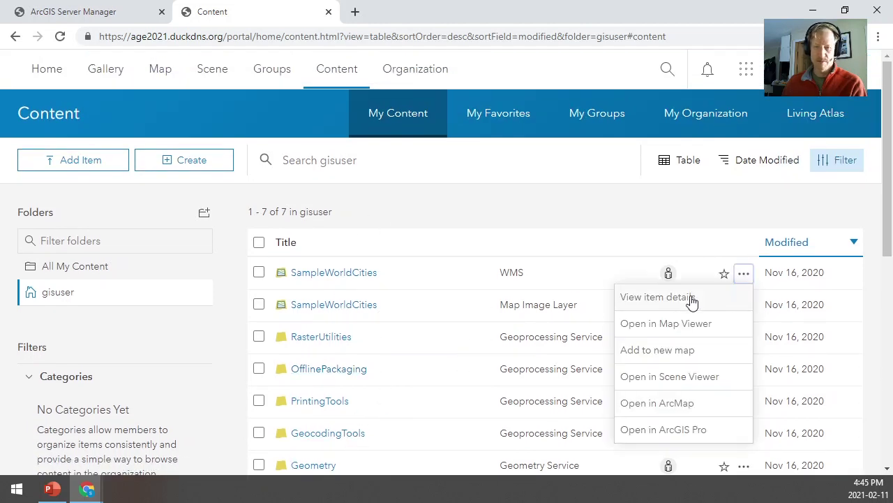
left_click(689, 300)
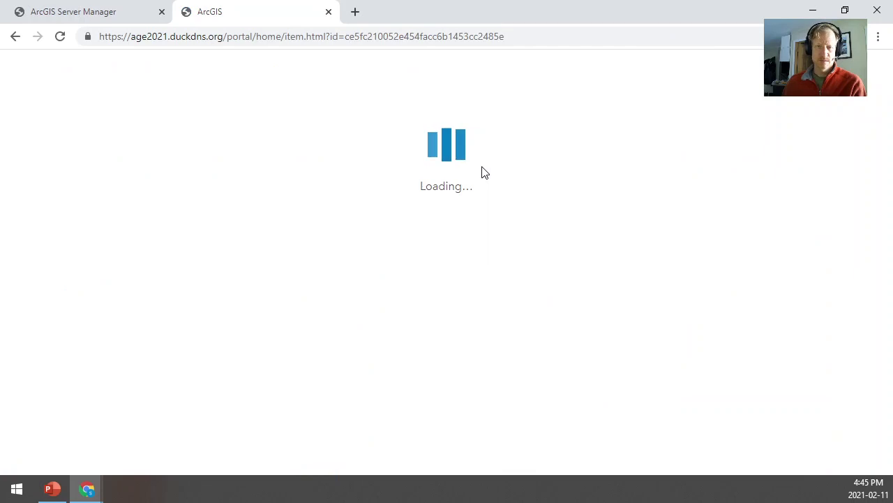
double_click(377, 36)
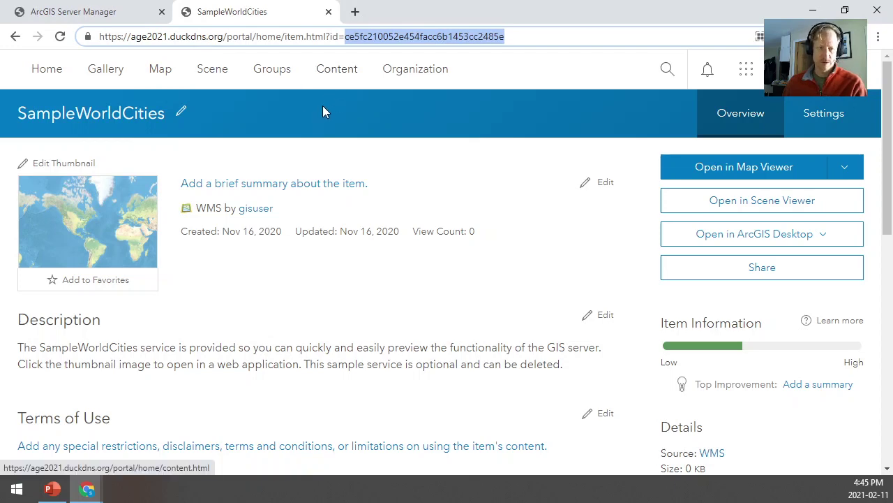
Show Server Manager's Site root folder with the started SampleWorldCities map service
scroll(320, 190, "down", 3)
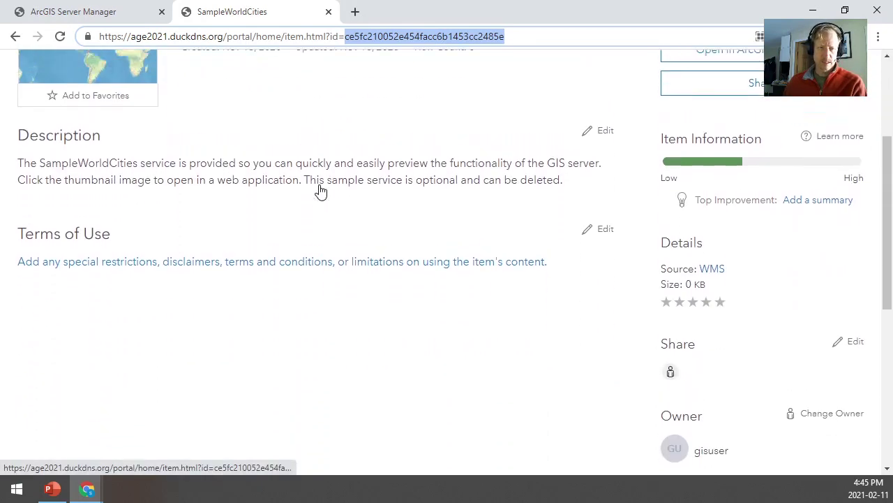
scroll(320, 189, "up", 3)
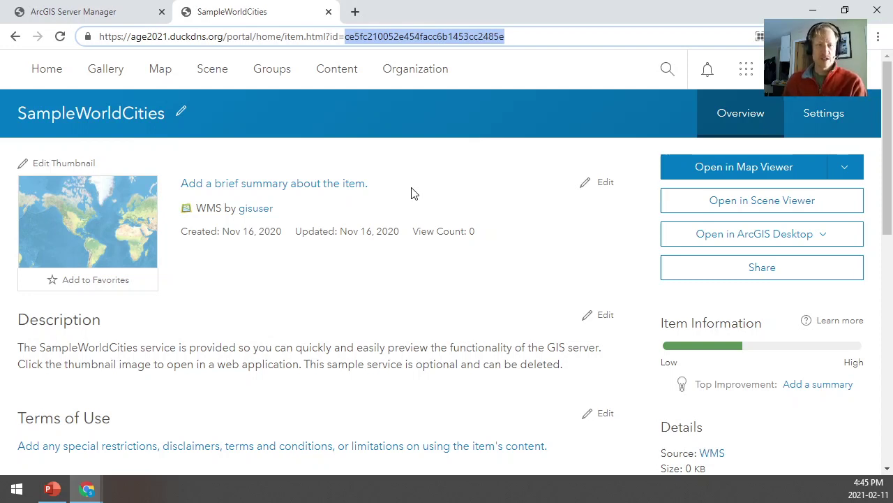
left_click(128, 21)
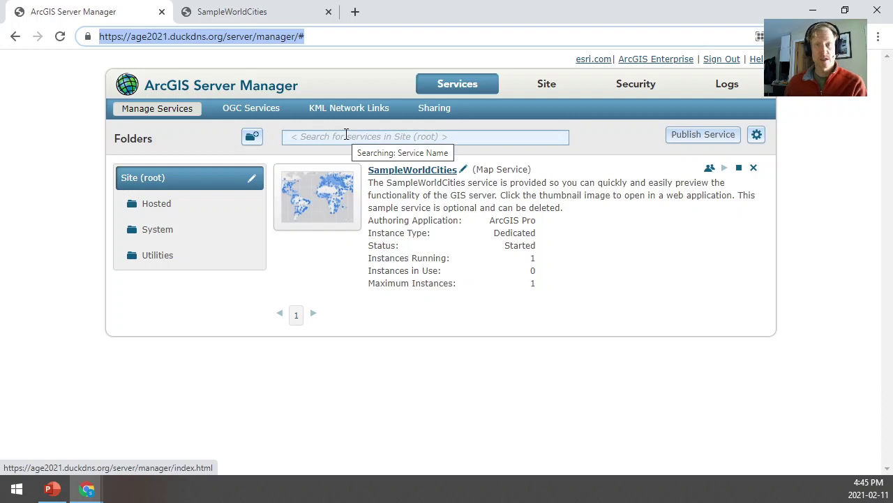
Go to the portal's My Content list of 7 items and show the Add Item choices
left_click(244, 19)
left_click(339, 73)
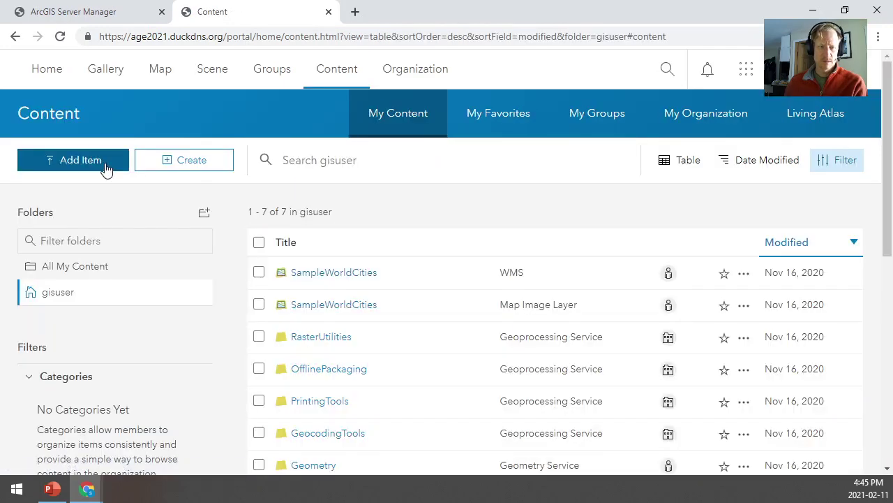
left_click(106, 169)
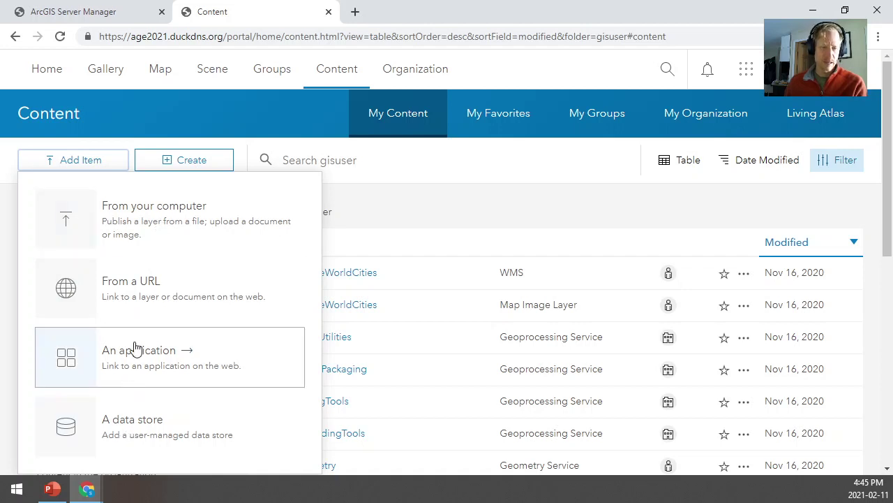
left_click(406, 208)
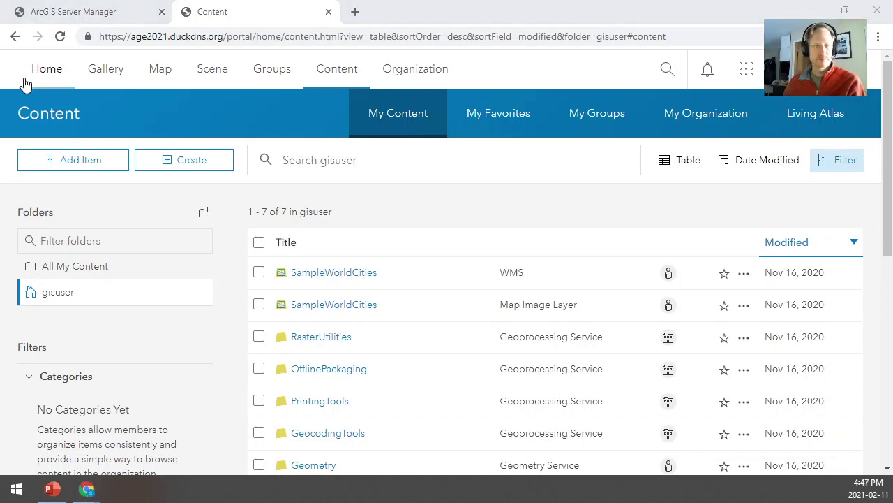
left_click(72, 161)
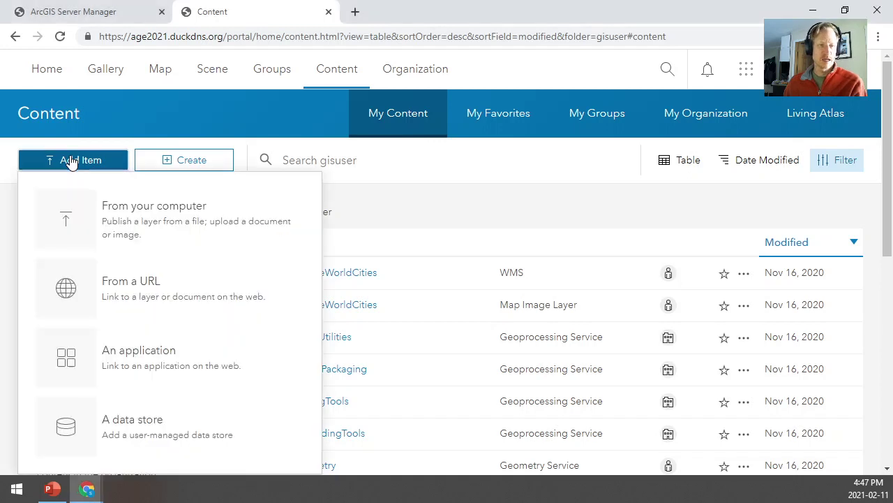
Add Canada.zip from the computer with Shapefile as the contents type
left_click(142, 210)
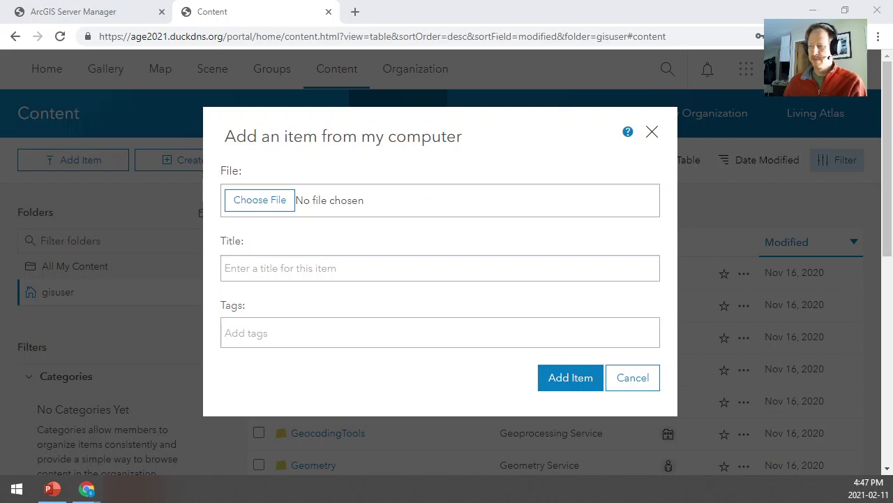
left_click(258, 201)
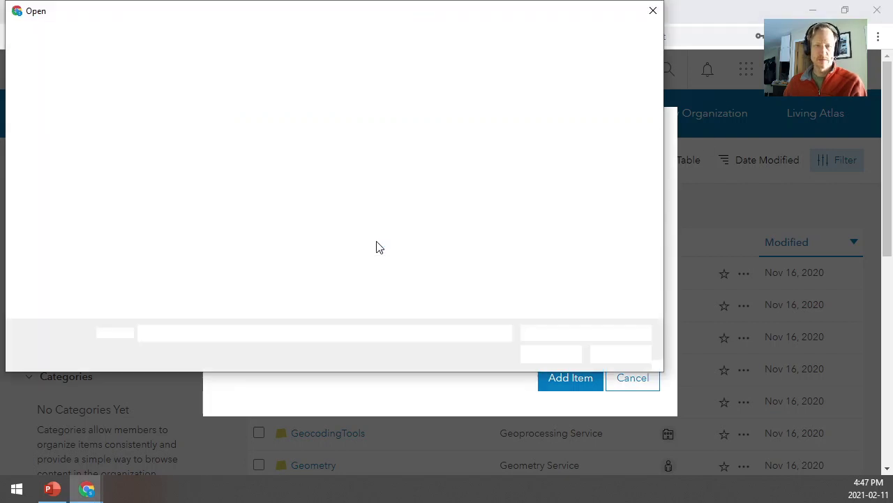
type("\"C:\\Users\\shavern\\Downloads\\Canada\\Canada.zip\"")
left_click(545, 354)
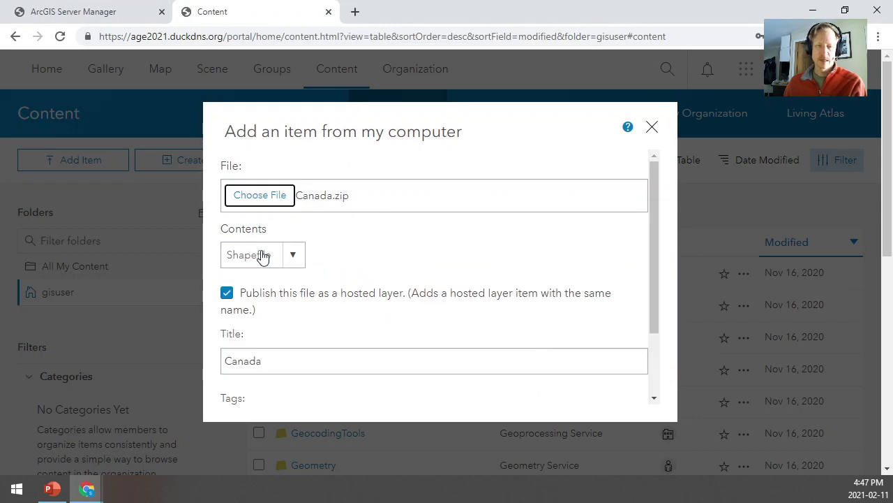
left_click(303, 256)
left_click(305, 257)
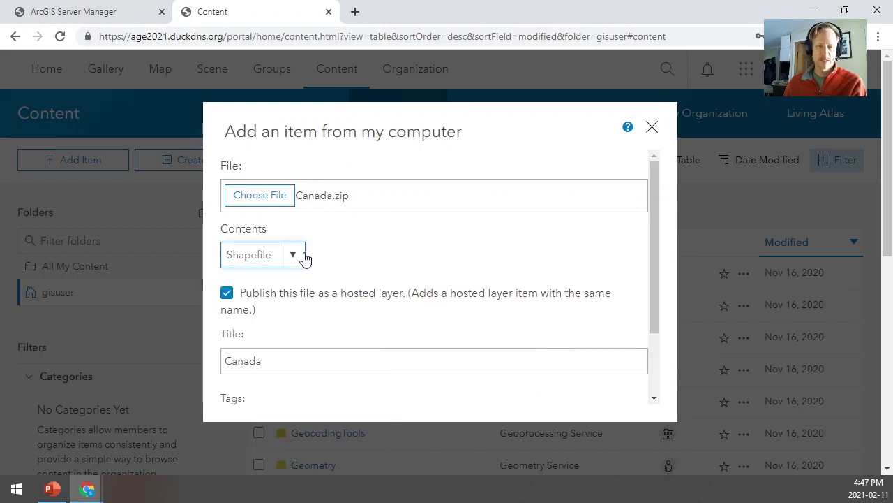
Keep the title Canada, tag it Demo, and publish it as a hosted feature layer
left_click(272, 365)
scroll(309, 353, "down", 2)
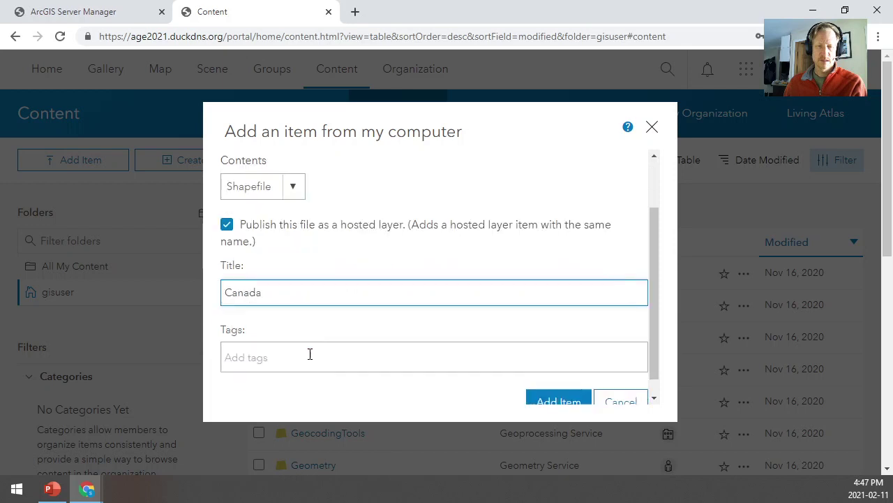
left_click(303, 336)
type("De")
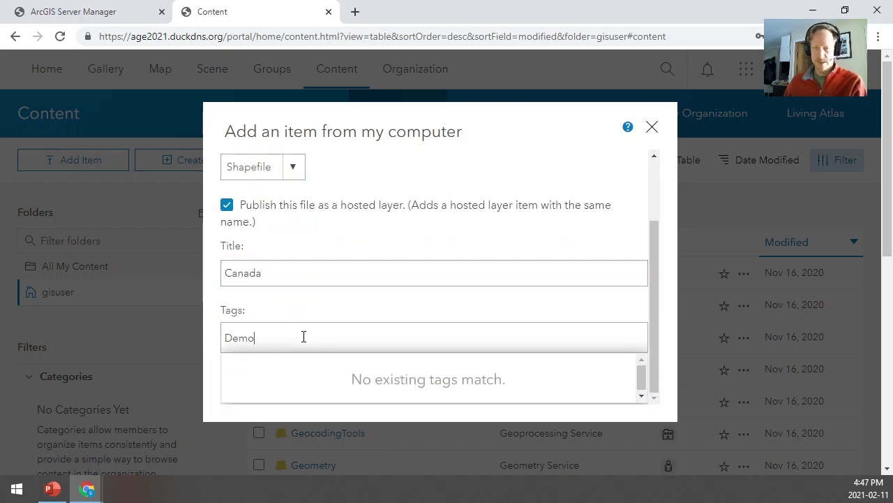
type("mo")
key("Return")
scroll(308, 364, "down", 1)
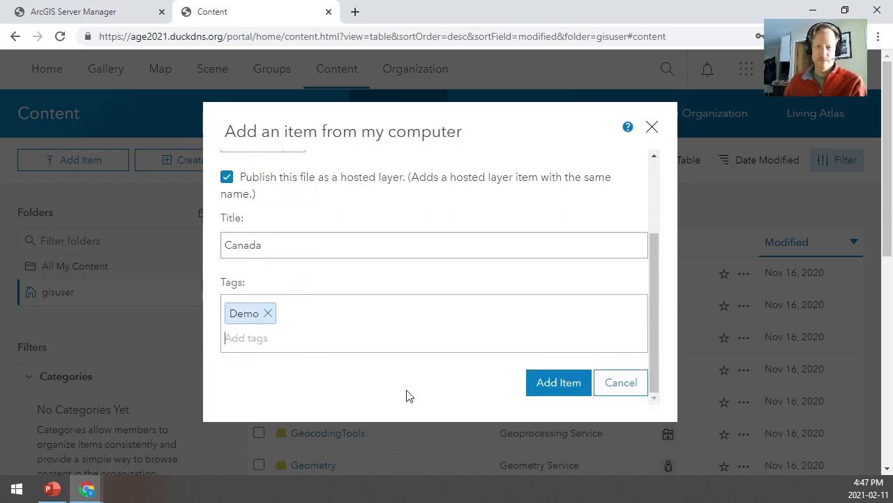
left_click(563, 389)
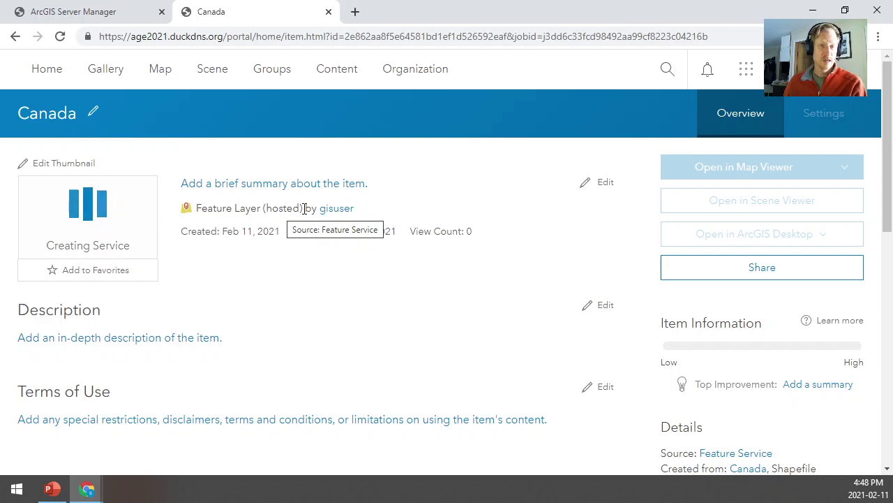
left_click_drag(302, 208, 263, 211)
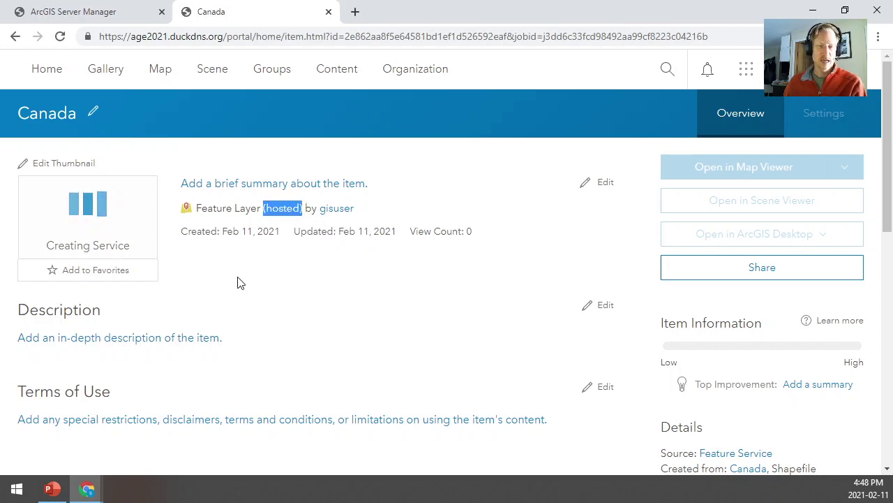
left_click(49, 490)
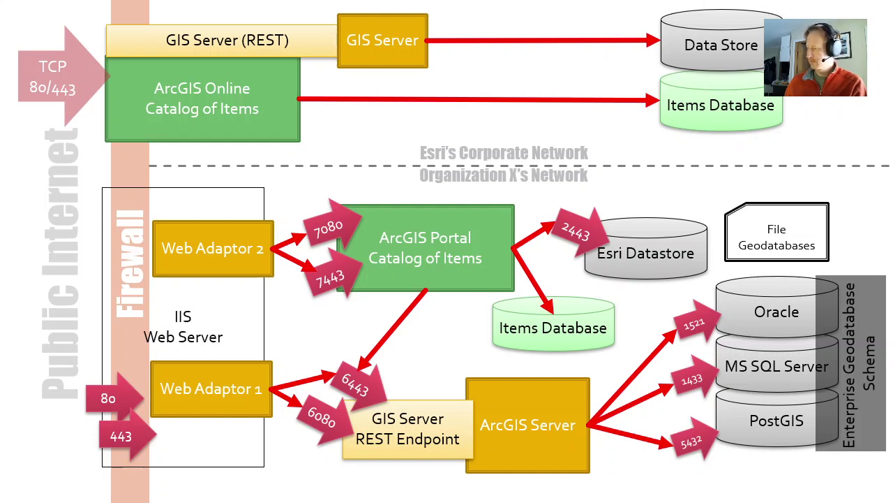
key("alt+Tab")
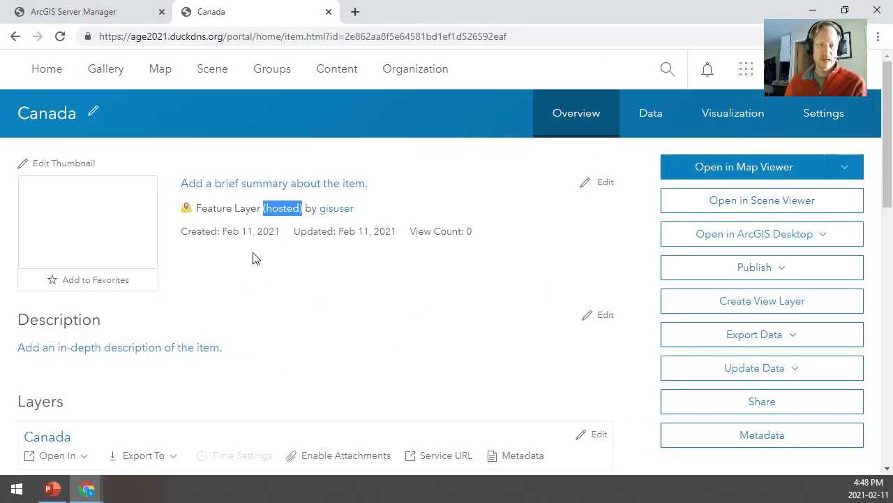
Browse the Canada layer's 13-feature attribute table, then open the layer in Map Viewer
left_click(643, 120)
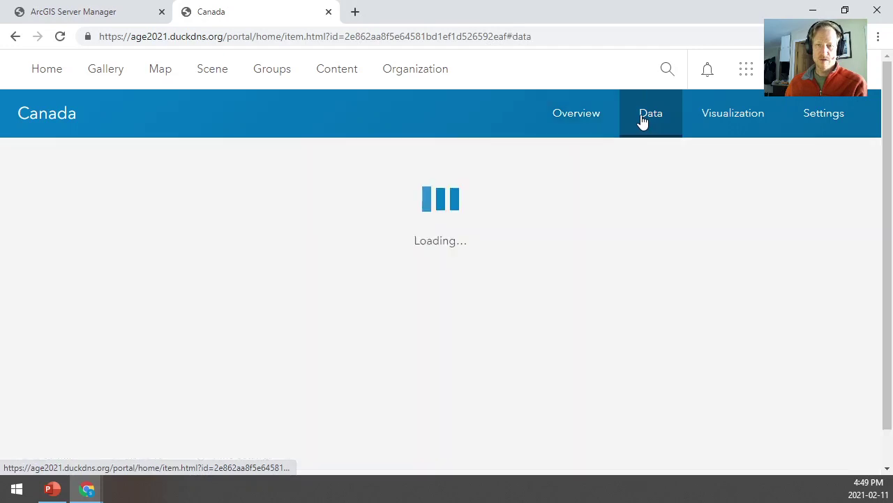
scroll(146, 338, "down", 5)
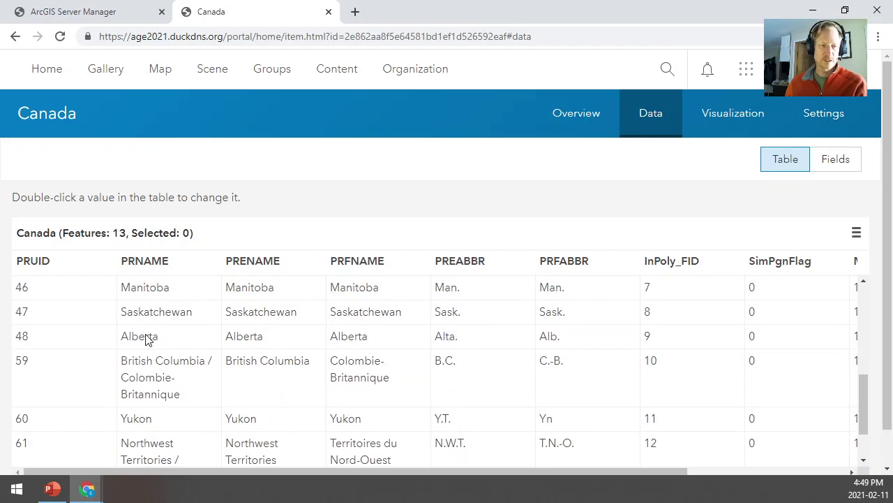
scroll(147, 339, "down", 2)
scroll(147, 338, "up", 7)
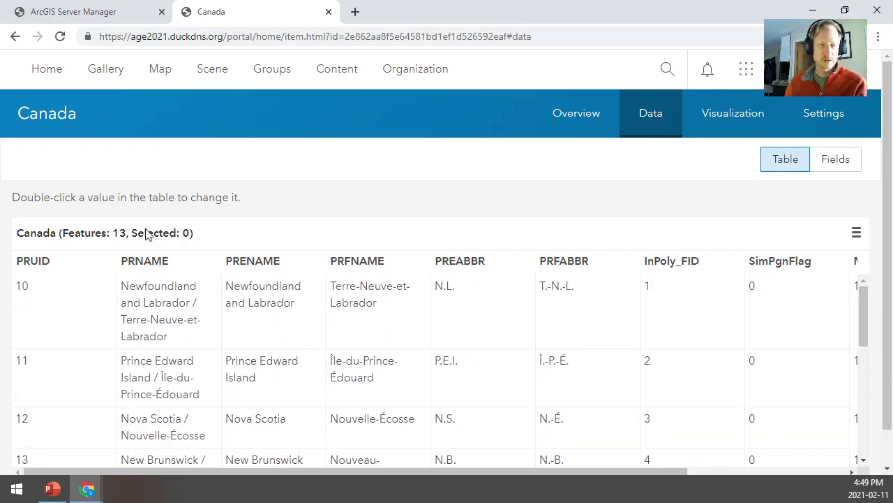
left_click(565, 123)
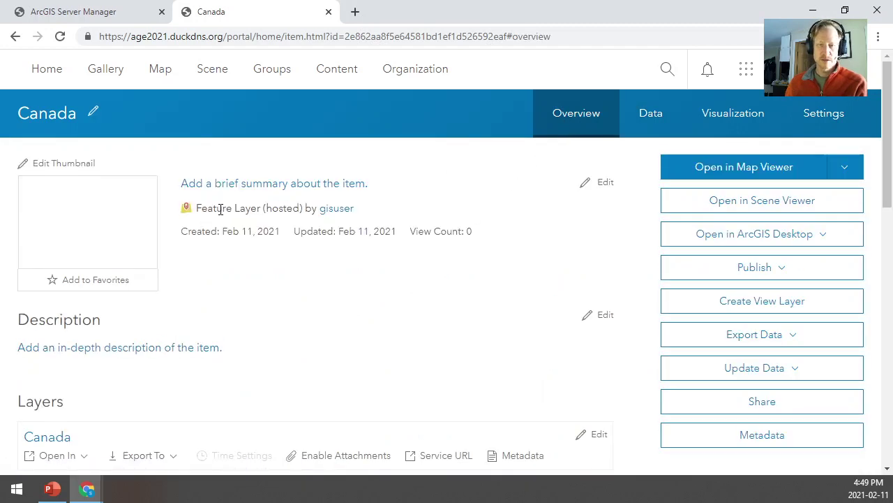
left_click(736, 172)
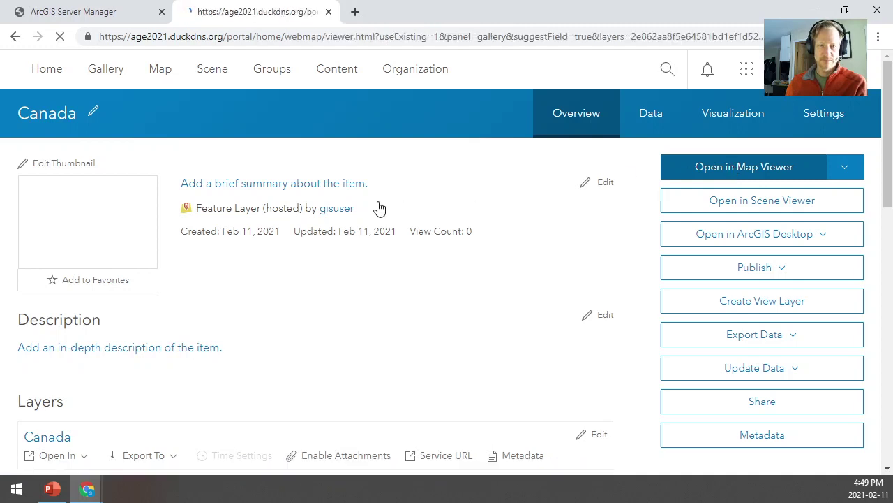
Let Map Viewer draw Canada in unique PRNAME colours, then return to Server Manager's Site folder
left_click(155, 39)
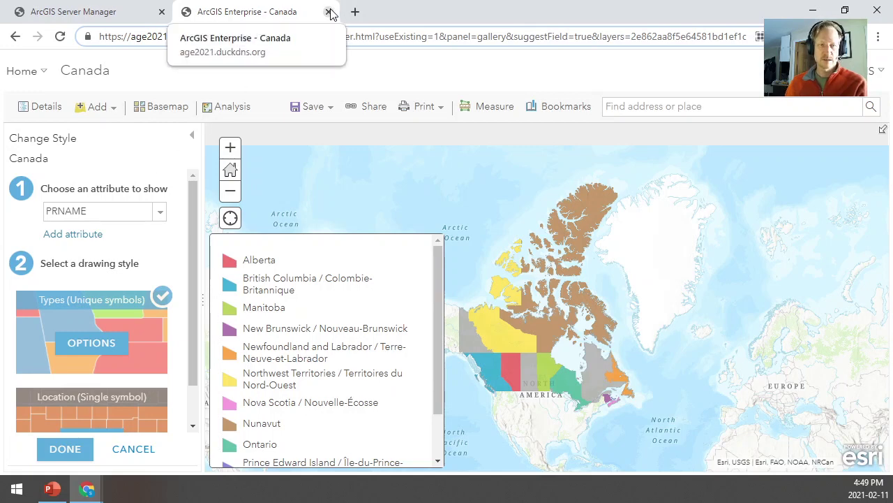
left_click(73, 11)
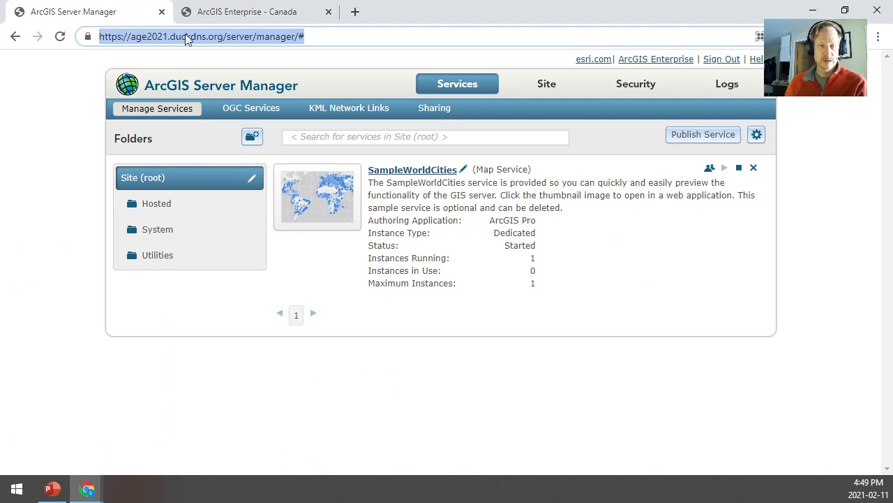
Open the started Canada feature layer service in Server Manager's Hosted folder, then return to the map
left_click(467, 90)
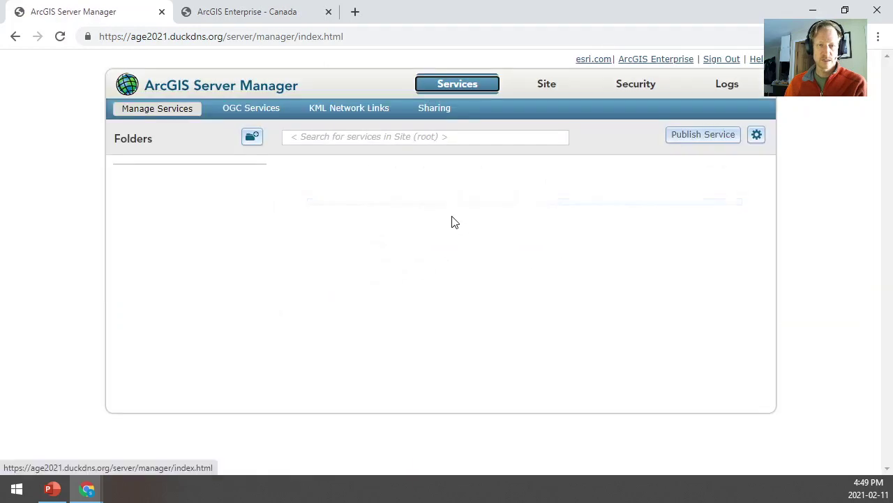
left_click(227, 212)
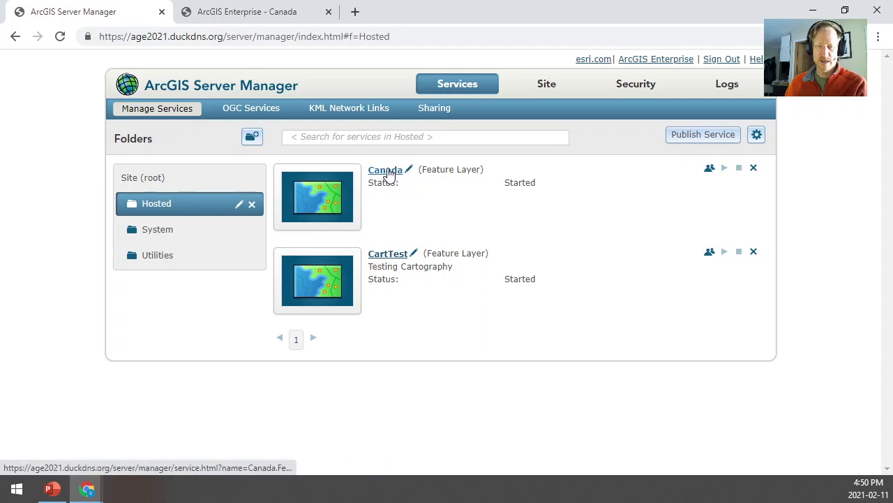
left_click(386, 170)
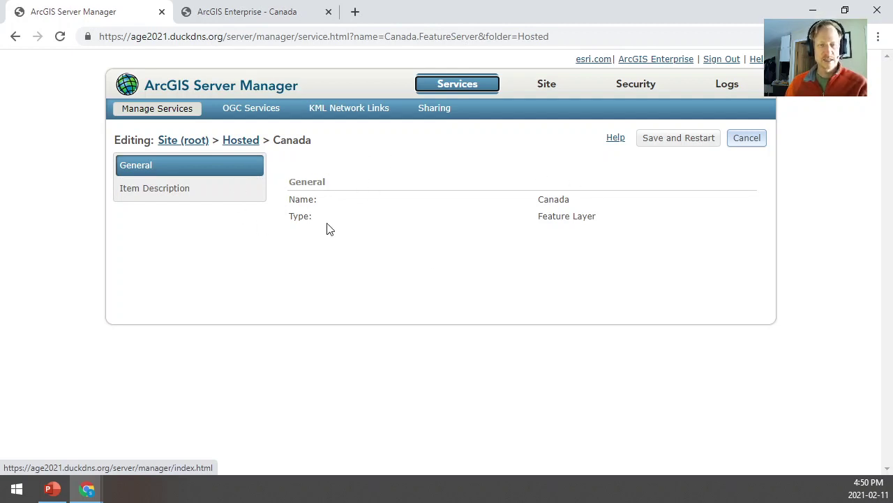
left_click(257, 24)
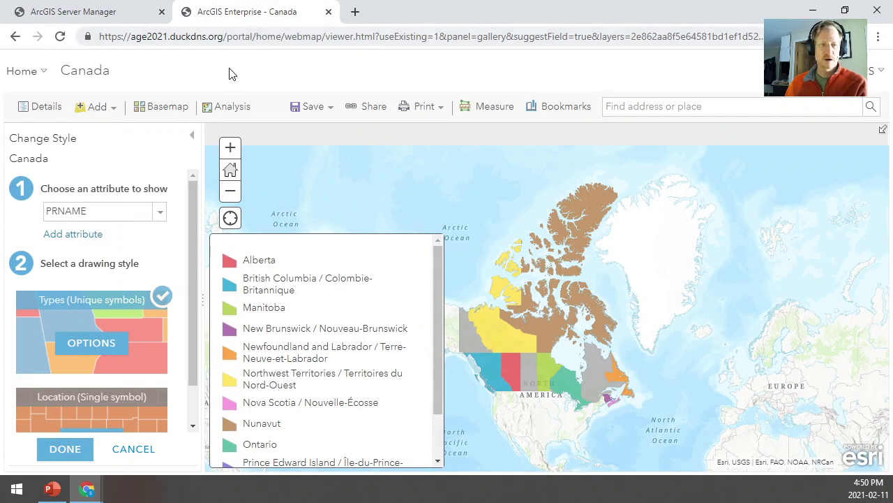
In My Content's 9 items, compare the Canada feature layer and shapefile, opening the shapefile's actions
mouse_move(28, 70)
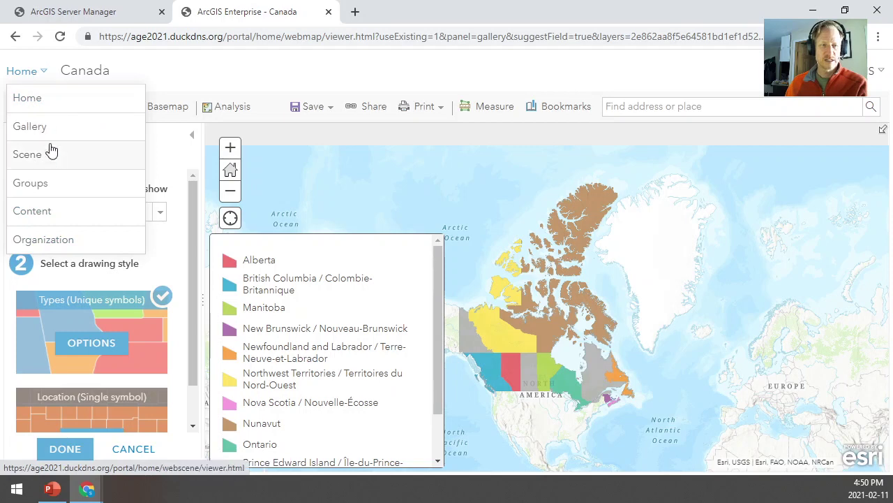
left_click(30, 211)
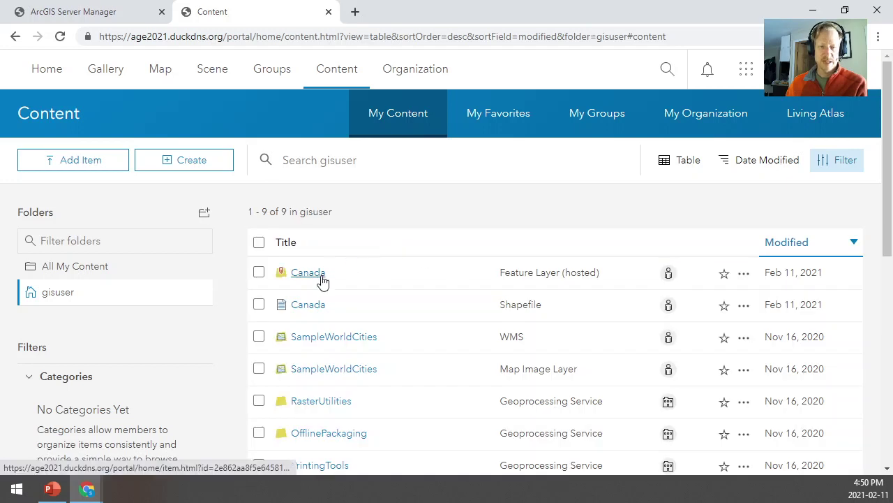
left_click(259, 305)
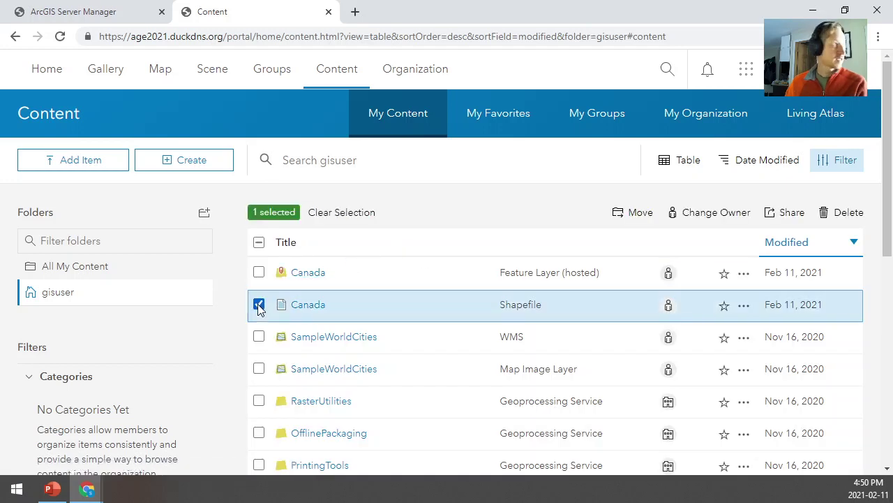
left_click(259, 305)
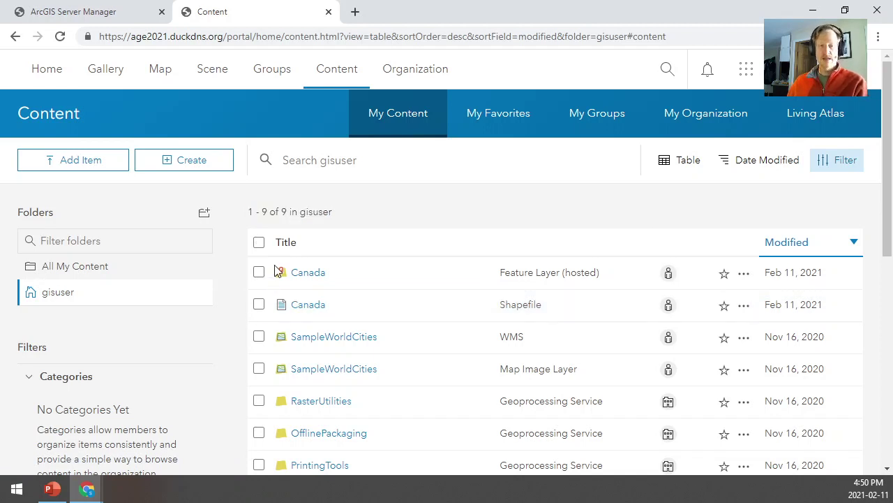
left_click(258, 275)
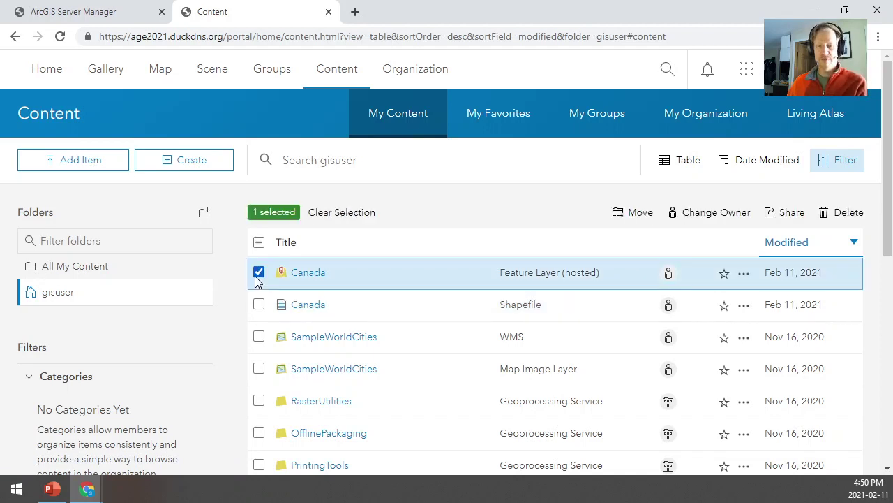
left_click(258, 274)
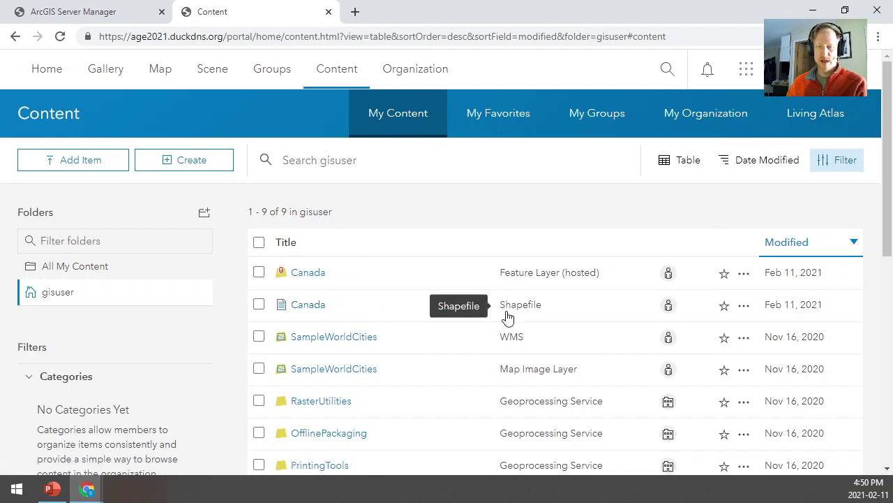
left_click(259, 306)
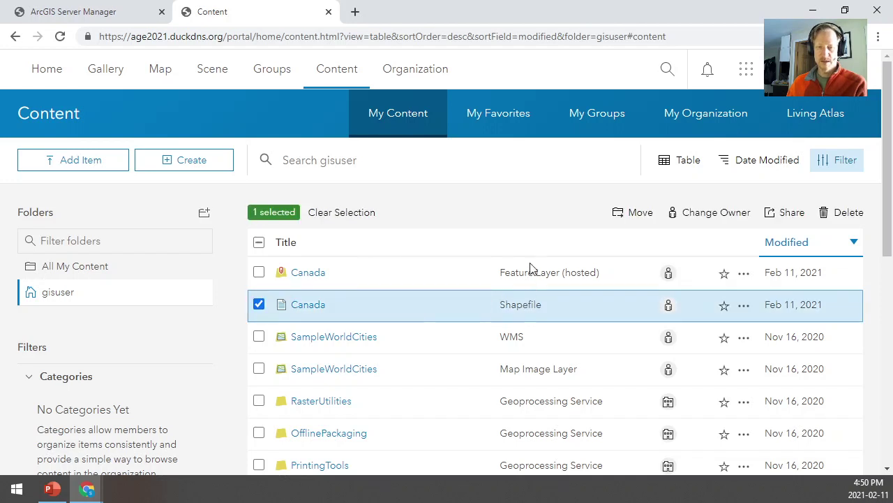
left_click(744, 306)
View the Canada shapefile's item details, then open the hosted Canada feature layer's item page
left_click(688, 331)
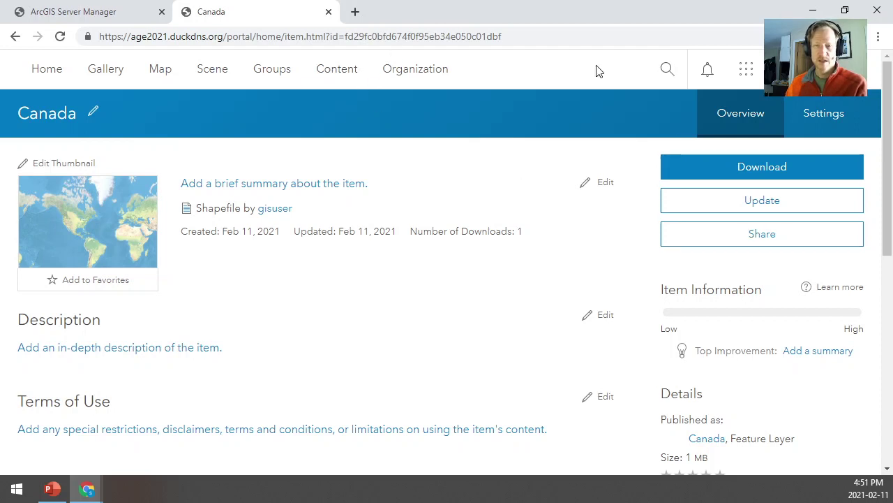
left_click(335, 74)
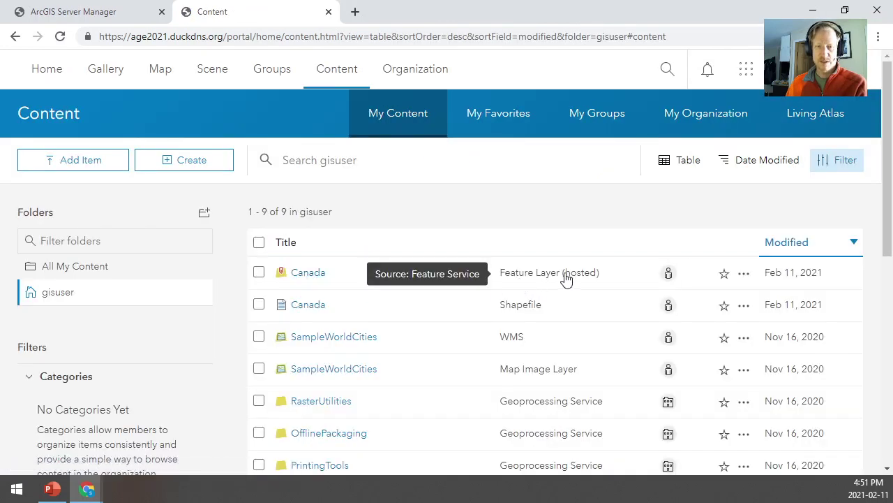
left_click(744, 273)
left_click(703, 296)
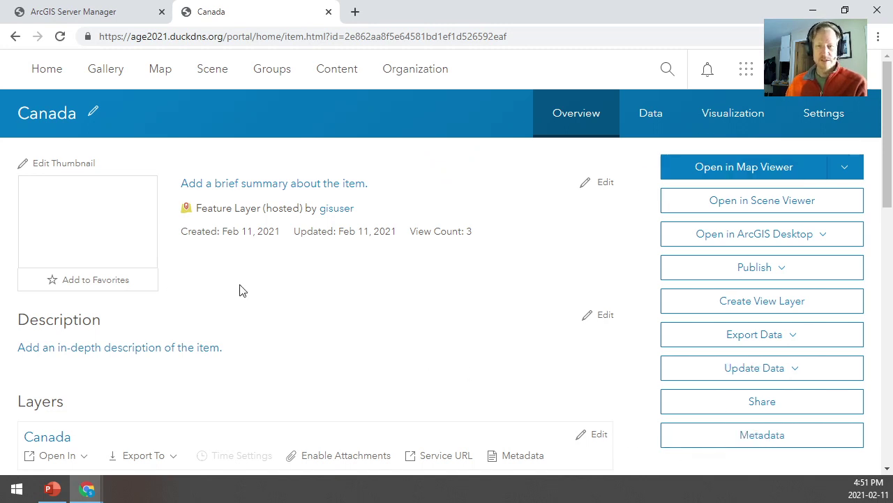
Check the hosted Canada layer's Data and Settings tabs, where editing, sync and export are unchecked
left_click(652, 118)
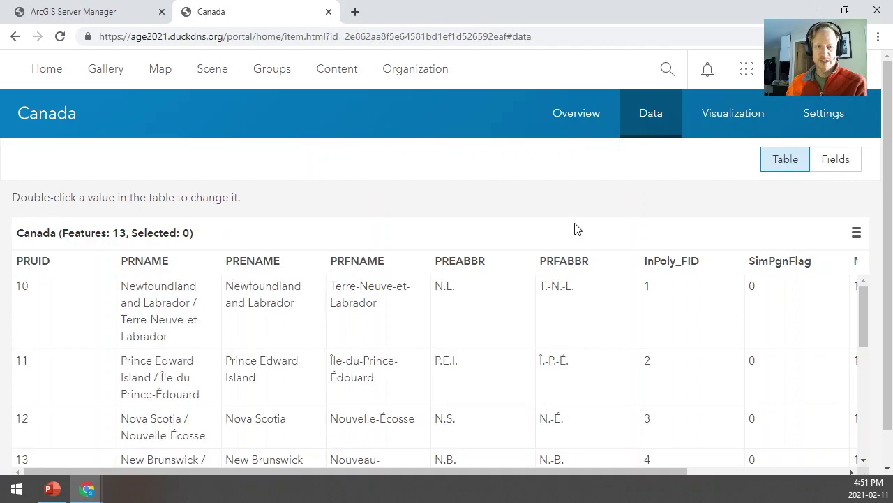
left_click(805, 117)
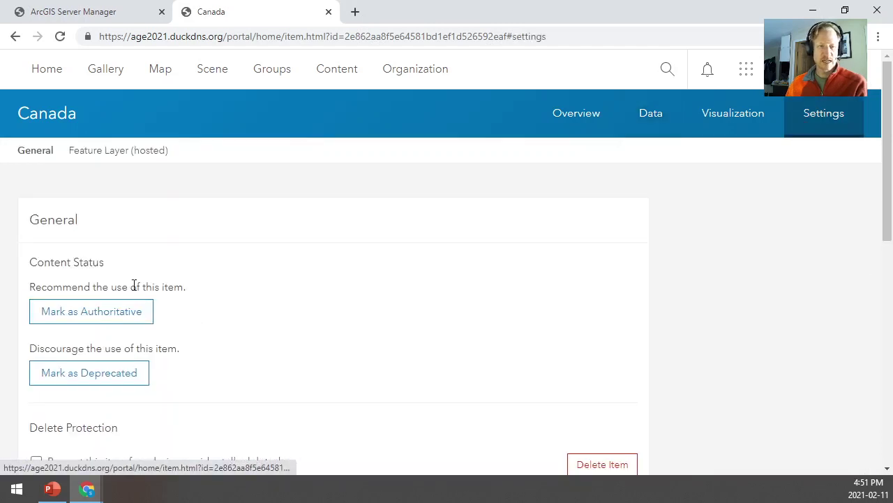
scroll(100, 309, "down", 5)
scroll(99, 307, "down", 3)
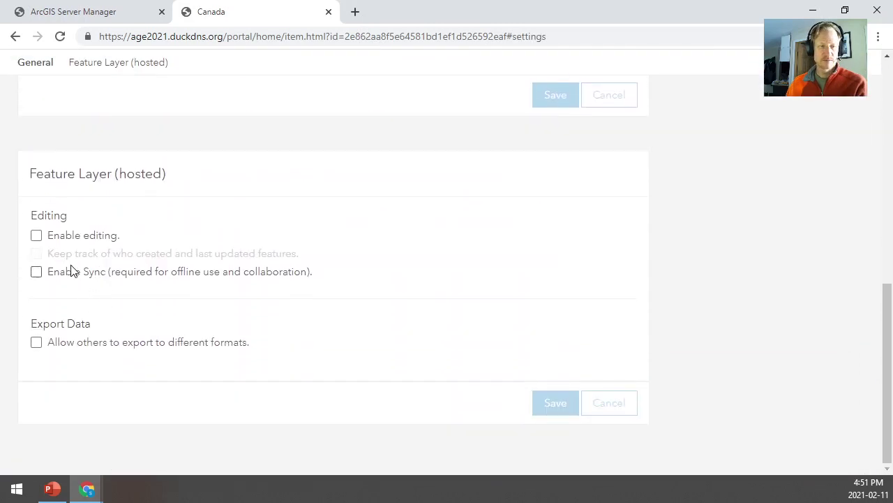
scroll(113, 356, "up", 10)
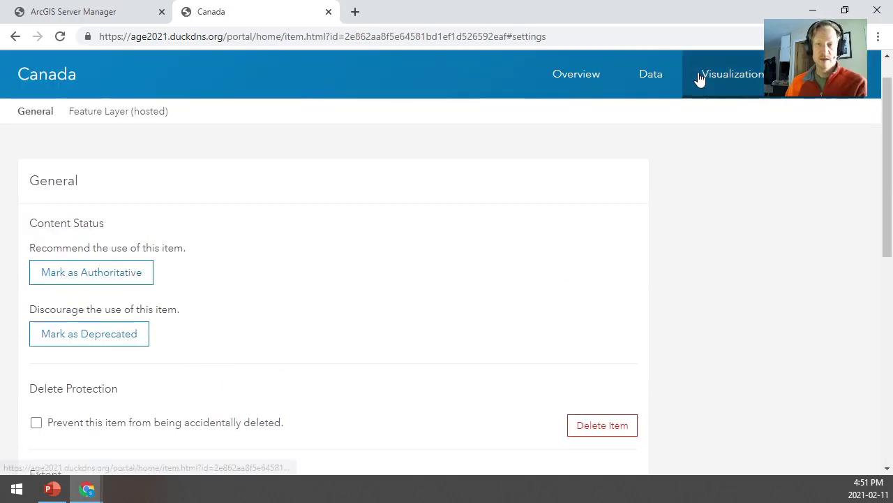
left_click(814, 12)
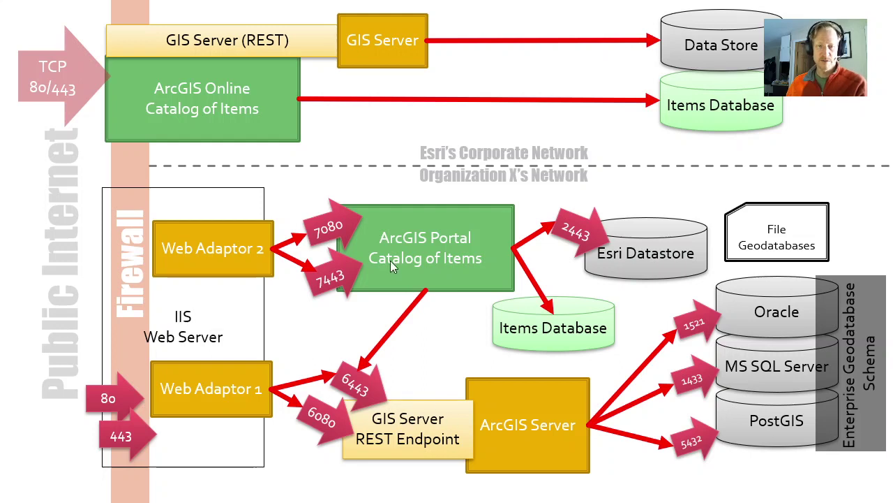
key("alt+Tab")
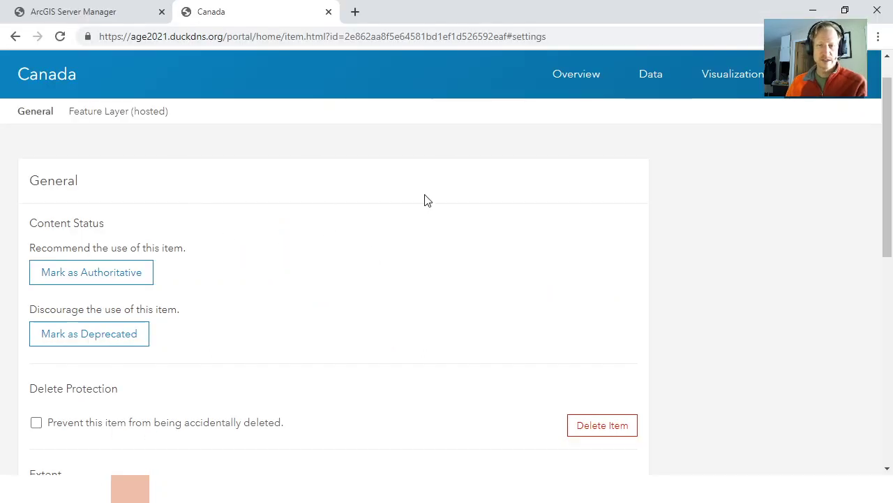
Open the hosted Canada layer's FeatureServer REST page from the Overview URL
left_click(576, 95)
scroll(595, 289, "down", 10)
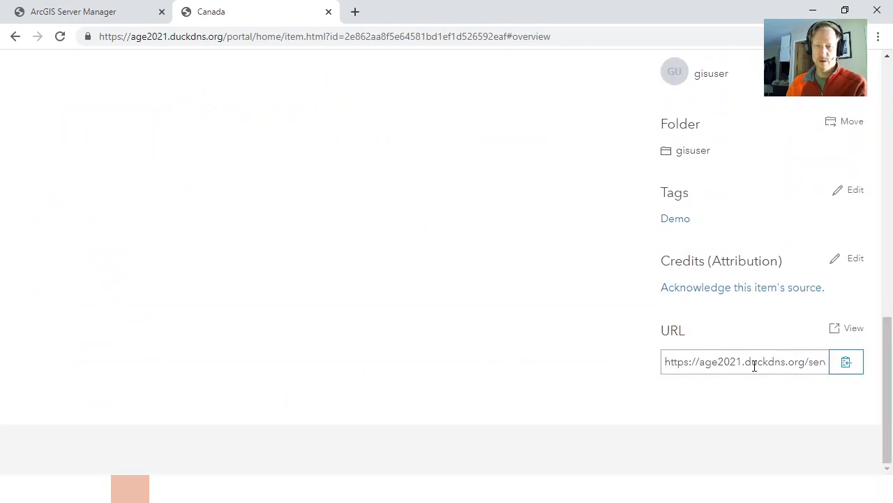
left_click(856, 331)
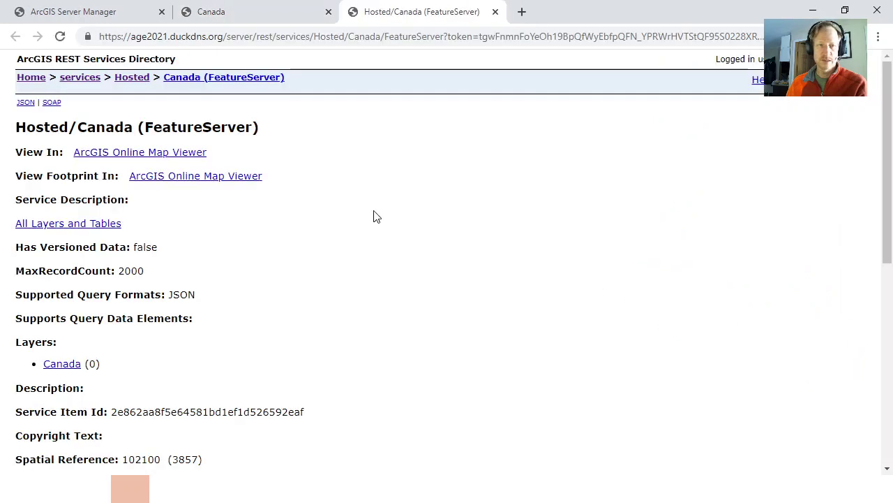
Compare the portal and service addresses: host, server, rest/services, Hosted, Canada, FeatureServer
left_click(237, 12)
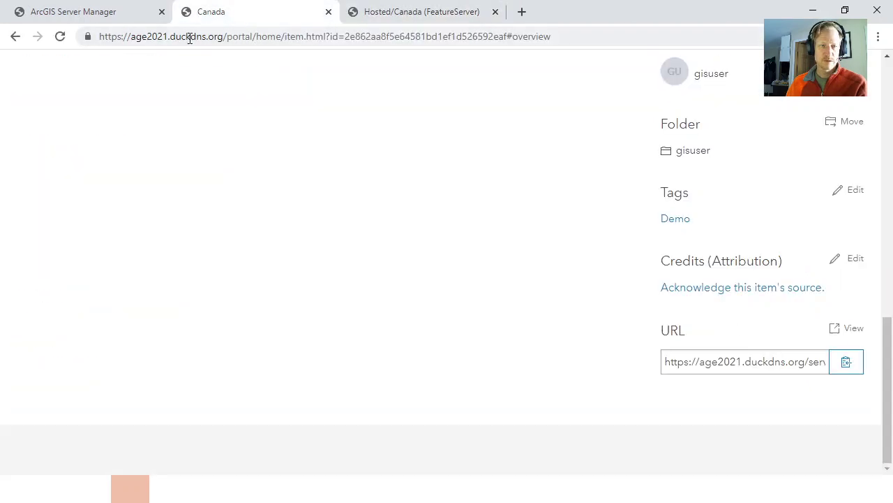
left_click_drag(149, 36, 238, 49)
left_click(419, 14)
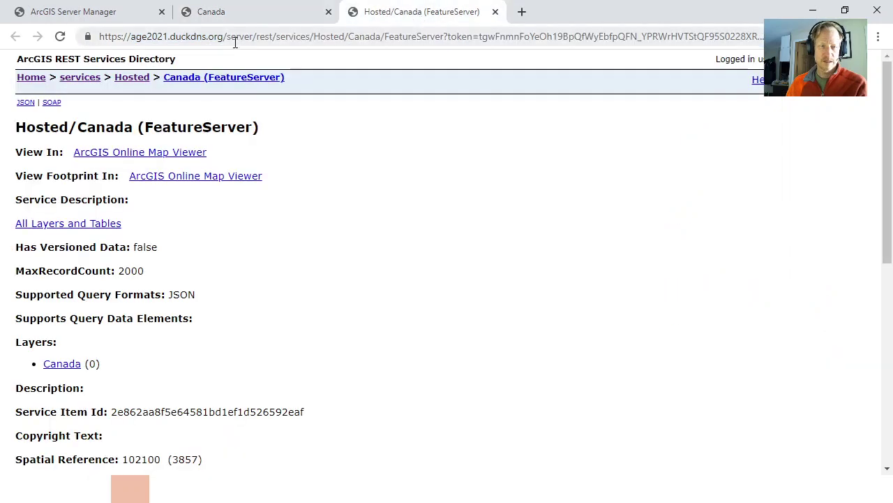
left_click_drag(140, 38, 236, 44)
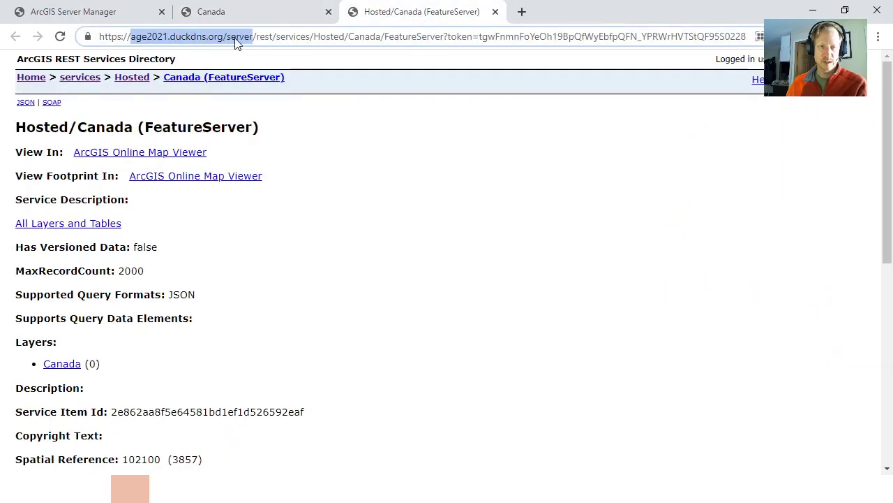
double_click(236, 41)
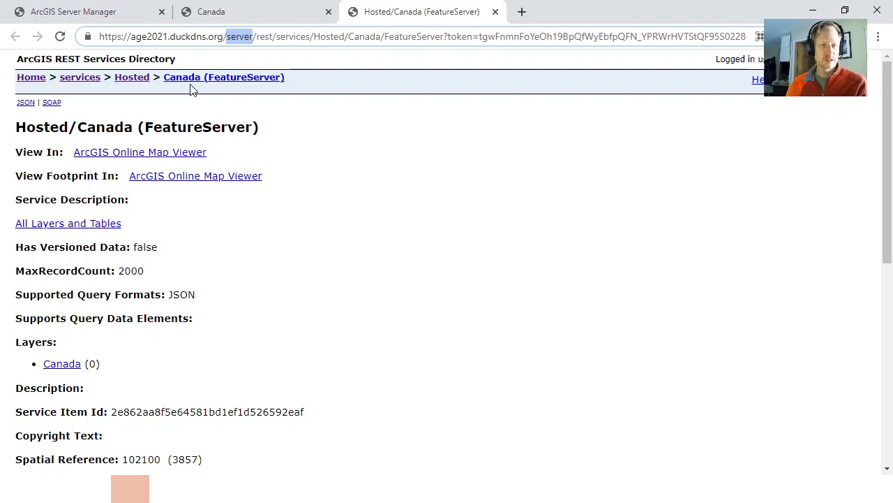
double_click(266, 37)
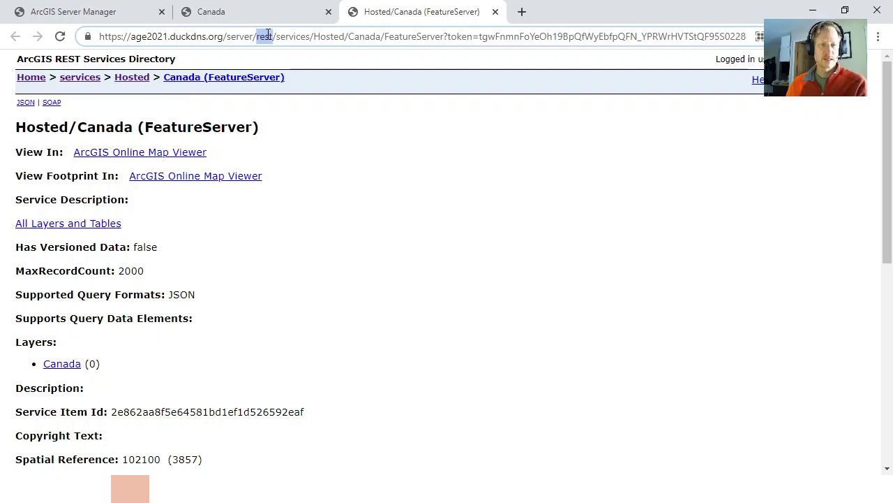
left_click_drag(268, 35, 300, 34)
double_click(335, 40)
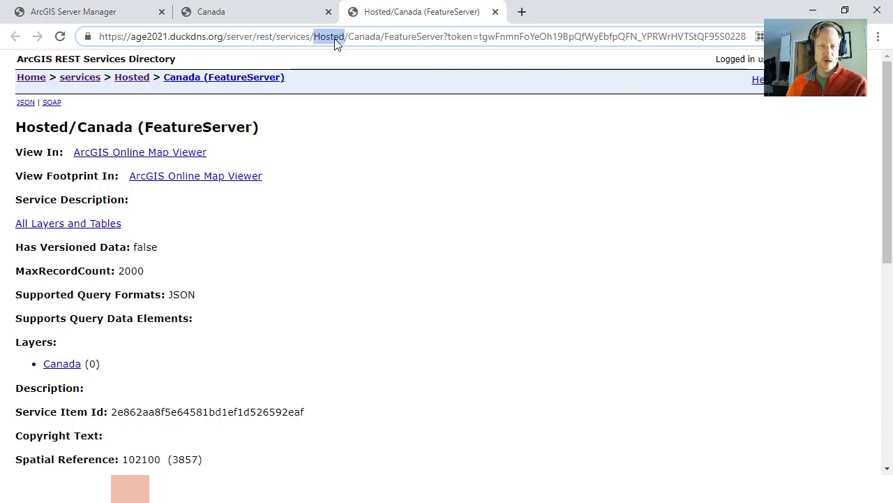
double_click(374, 40)
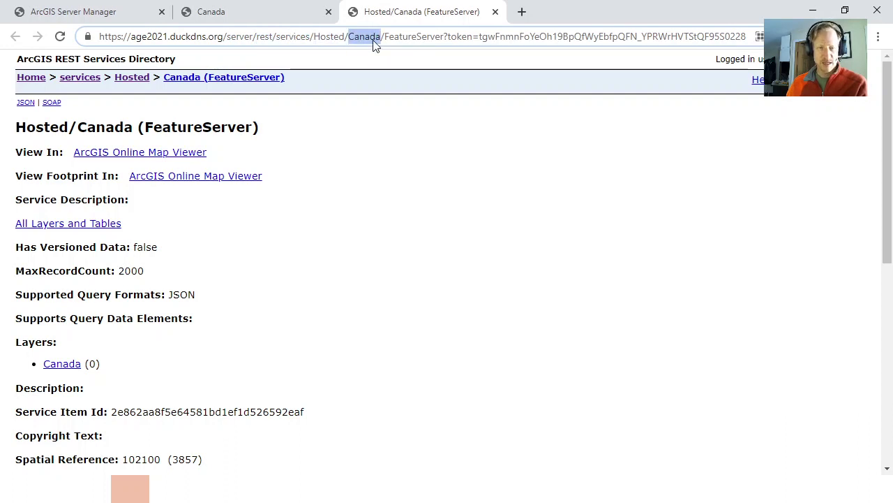
double_click(415, 36)
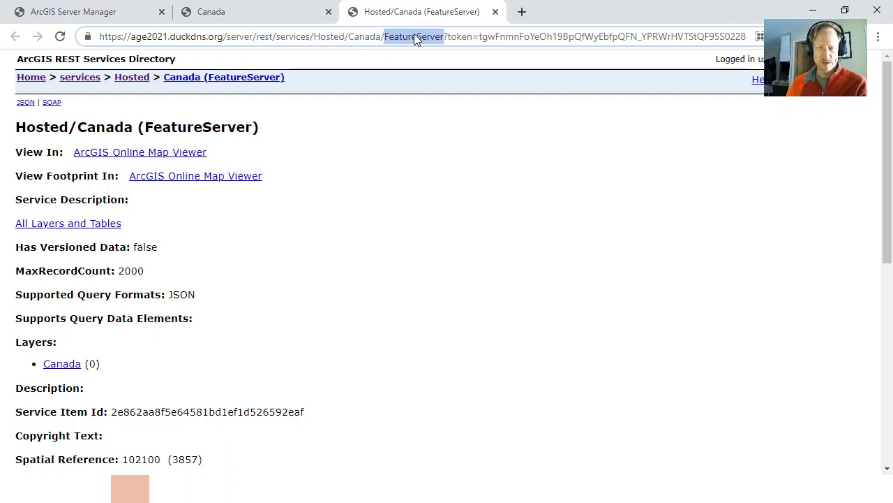
left_click(313, 189)
Scan the FeatureServer page and its title, then show Server Manager's Canada editing page
scroll(132, 313, "down", 2)
scroll(132, 313, "down", 3)
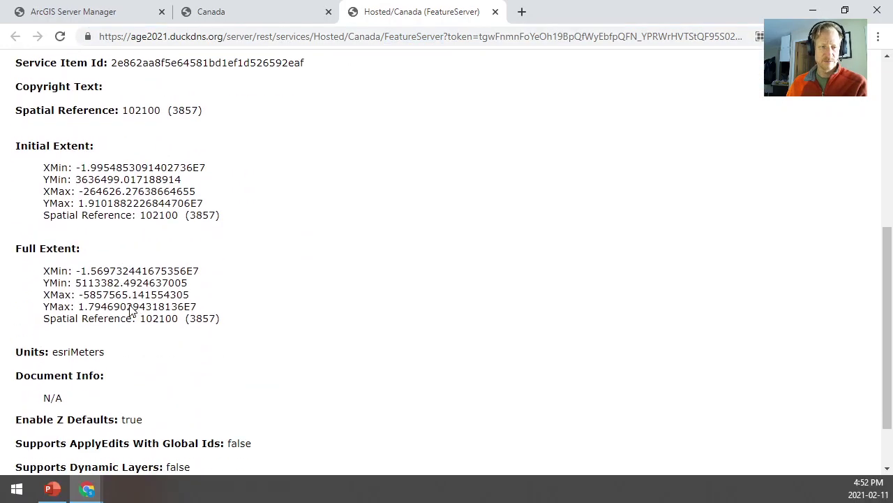
scroll(132, 307, "up", 5)
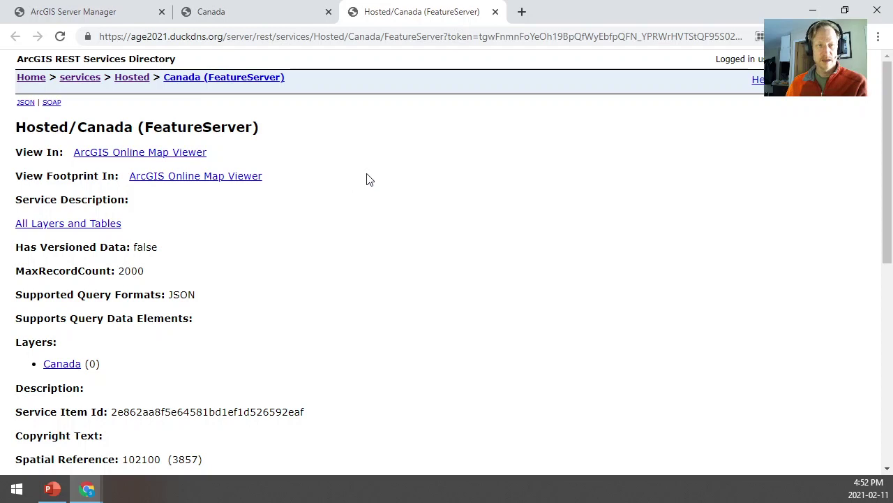
double_click(169, 130)
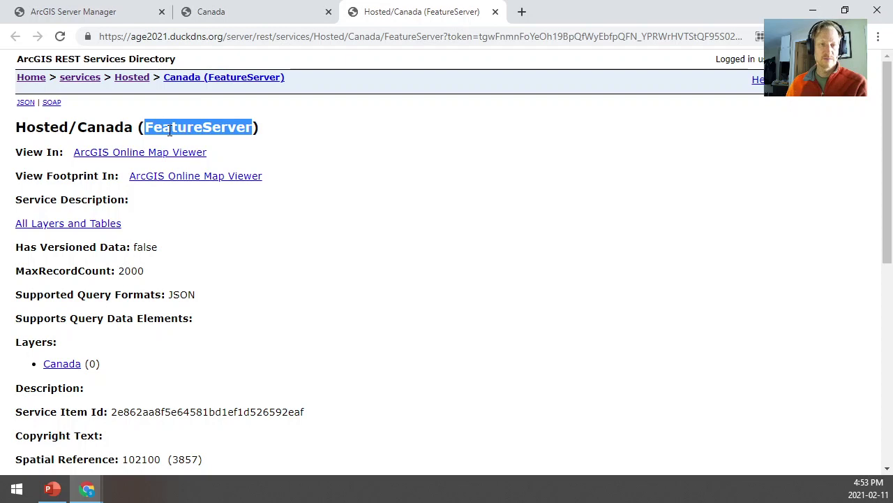
left_click(169, 130)
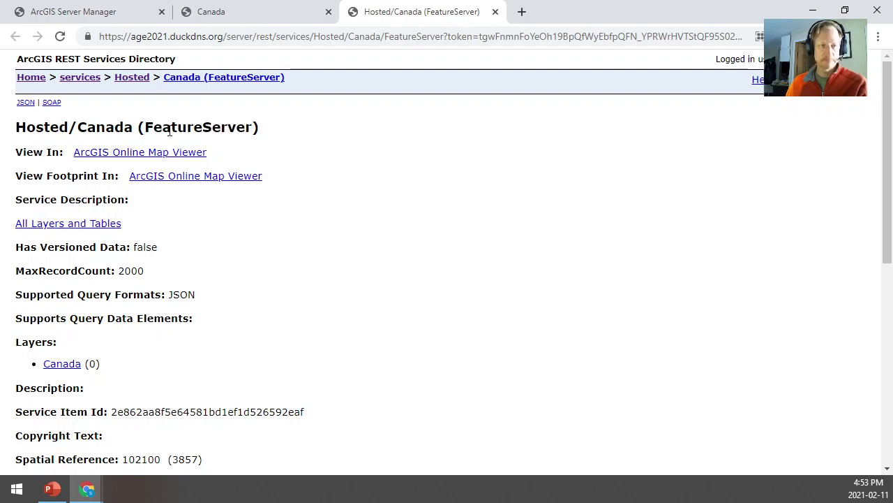
left_click(108, 20)
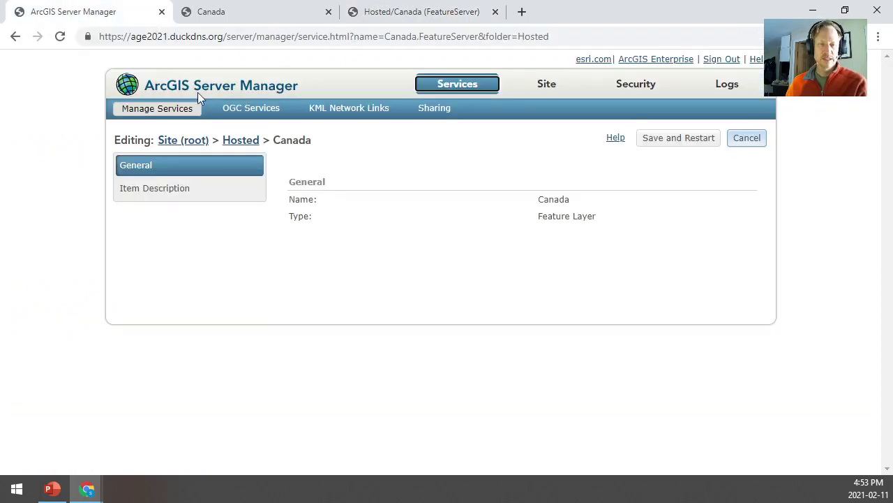
Revisit the Canada item and Hosted/Canada FeatureServer pages, then return to the PowerPoint architecture slide
left_click(214, 14)
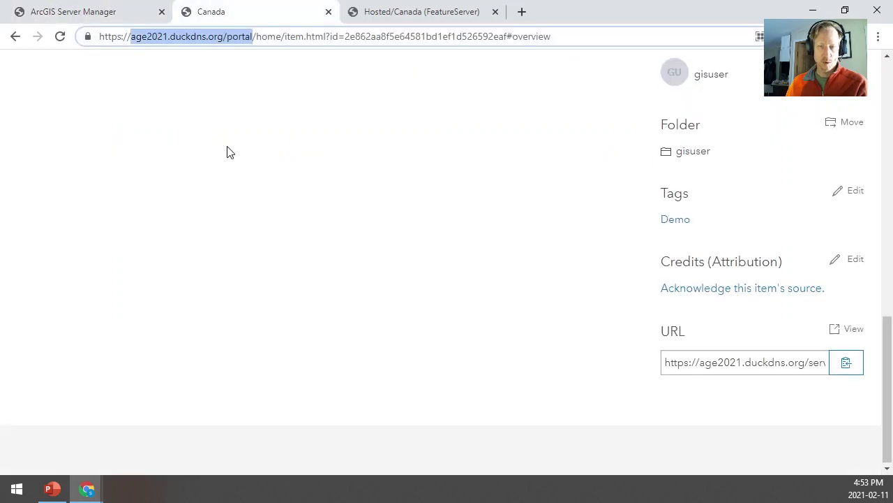
scroll(229, 152, "up", 10)
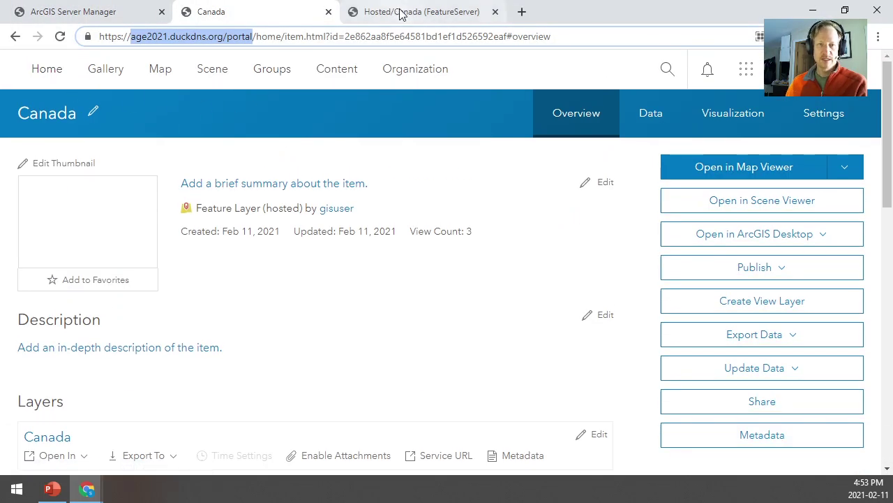
left_click(400, 11)
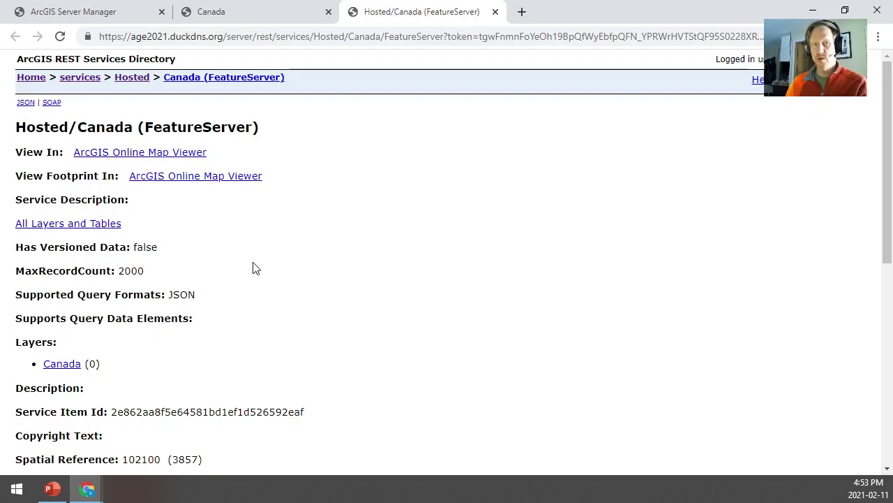
key("alt+Tab")
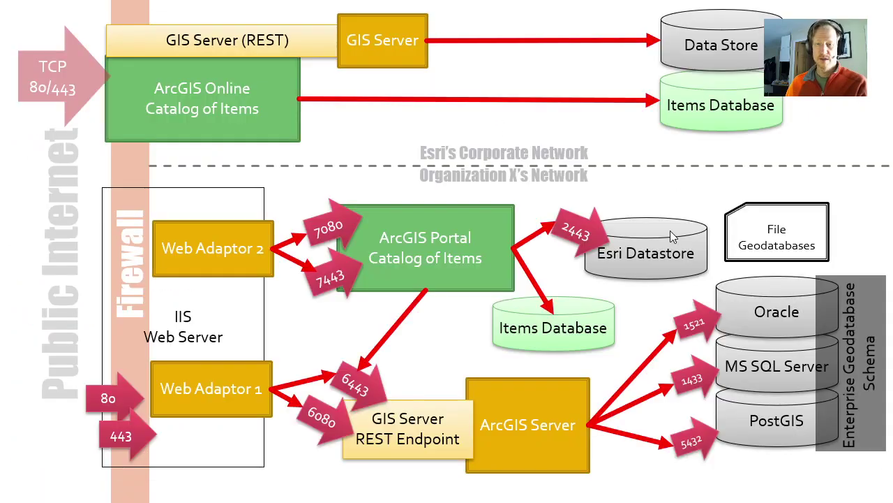
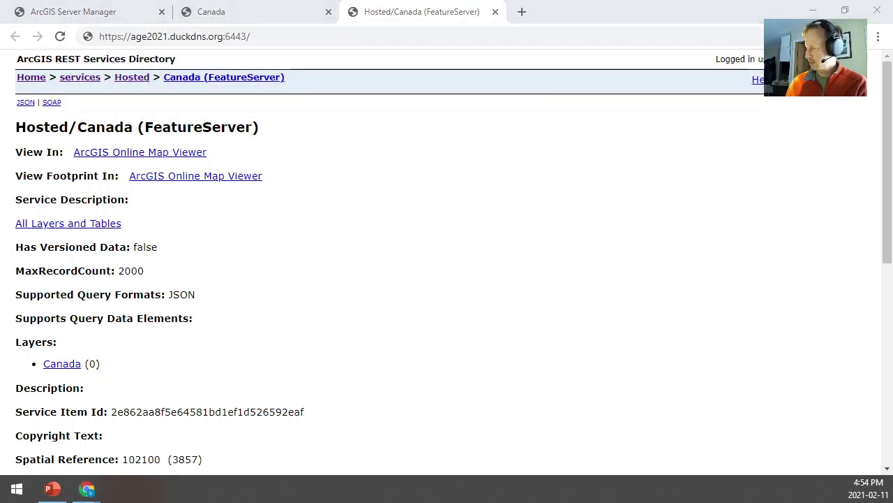
left_click(52, 489)
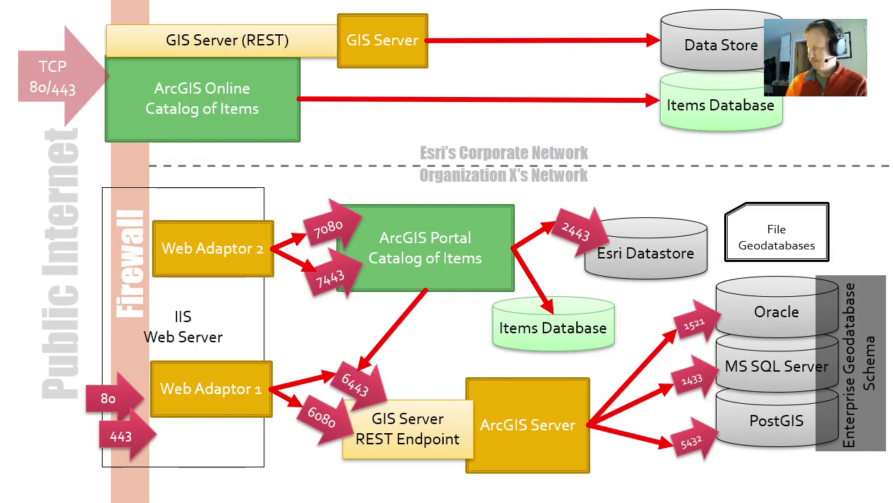
key("alt+Tab")
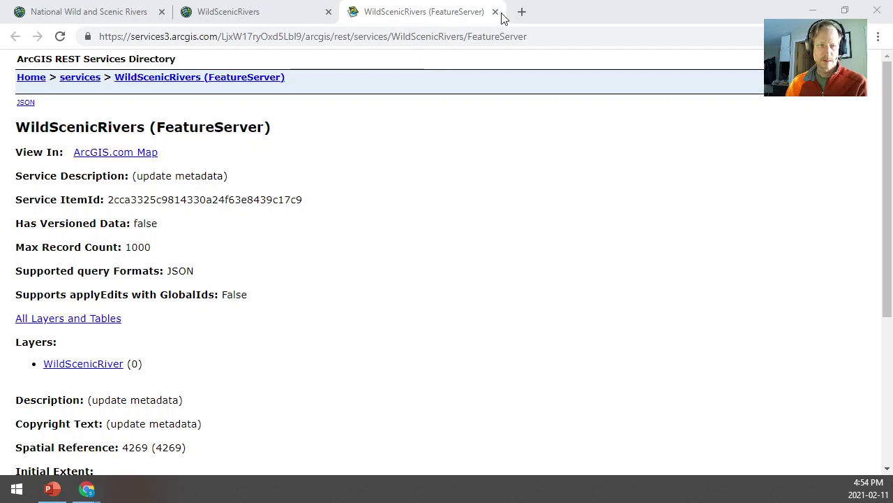
key("alt+Tab")
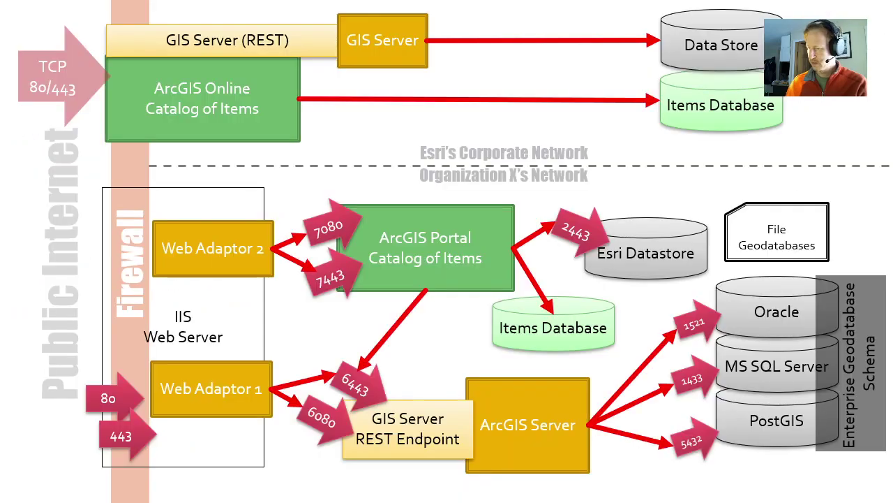
key("alt+Tab")
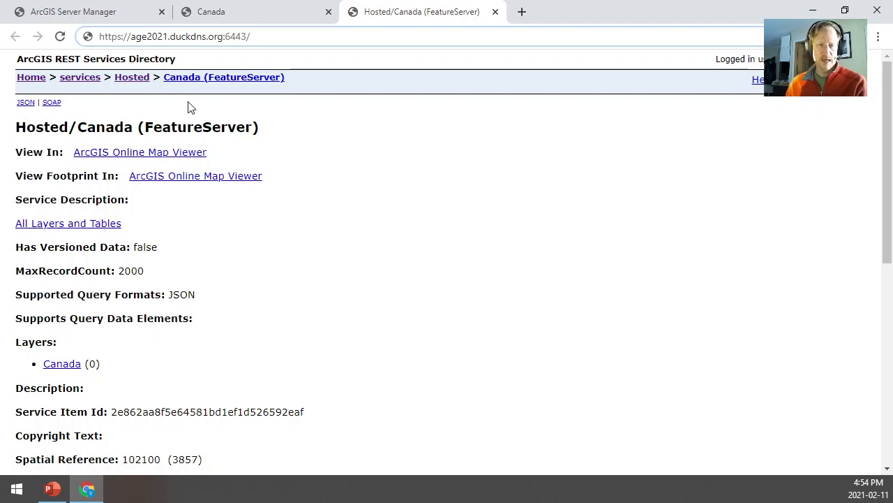
Load the 6443 arcgis/manager address and proceed past the untrusted certificate warning to Server Manager
type("arcgis/")
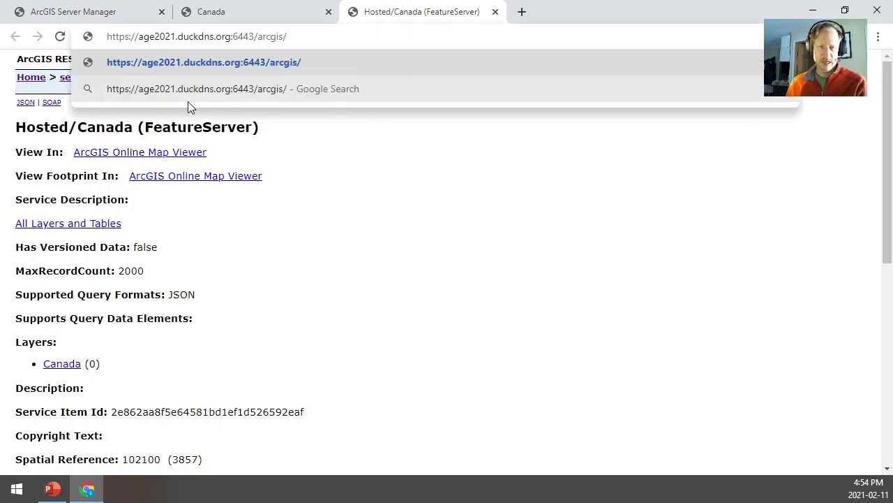
type("manager")
key("Return")
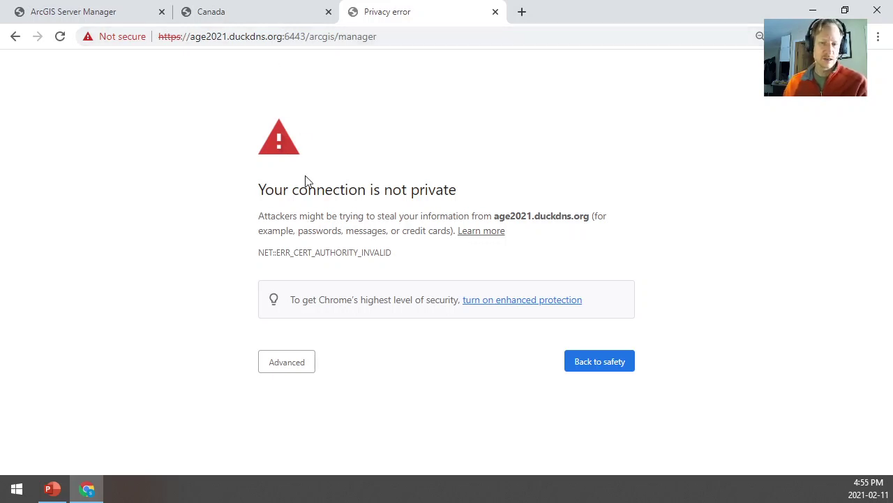
left_click(294, 375)
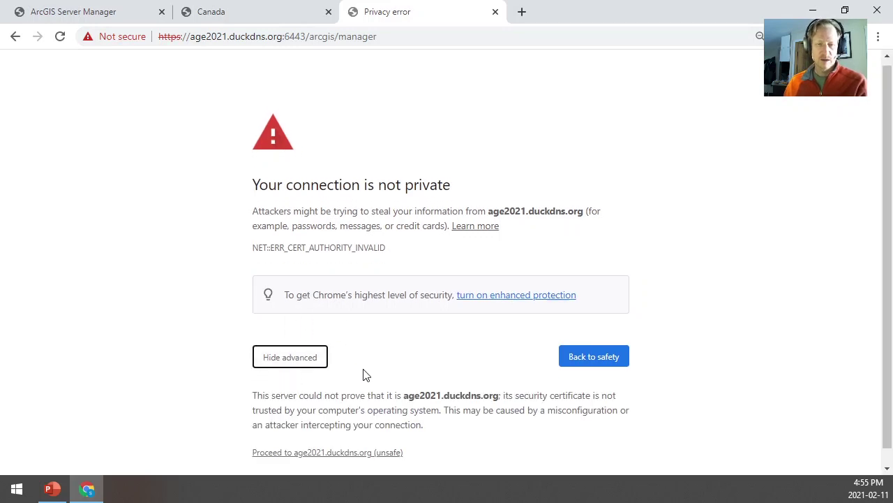
scroll(391, 356, "down", 1)
left_click(327, 438)
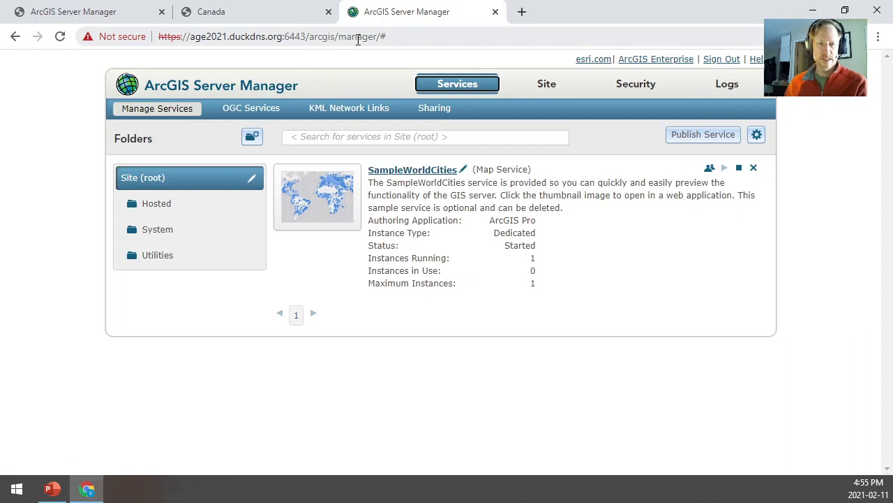
Replace manager/# with admin to load the Server Administrator Directory login page on 6443
left_click_drag(338, 36, 415, 35)
type("admin")
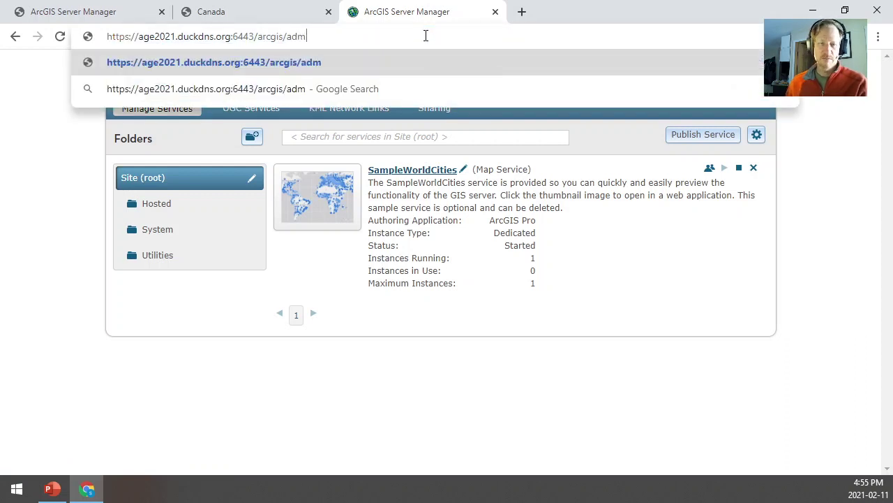
key("Return")
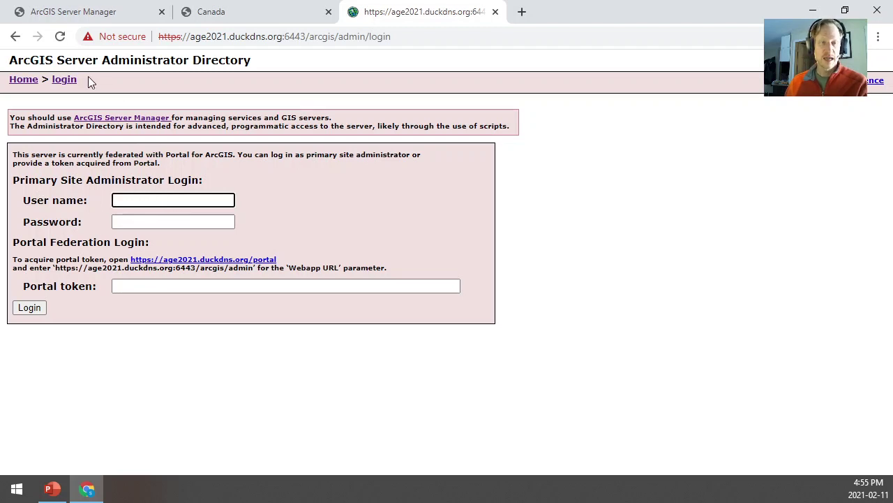
Replace the port and path in the address with 7443
double_click(299, 41)
left_click_drag(300, 42, 440, 41)
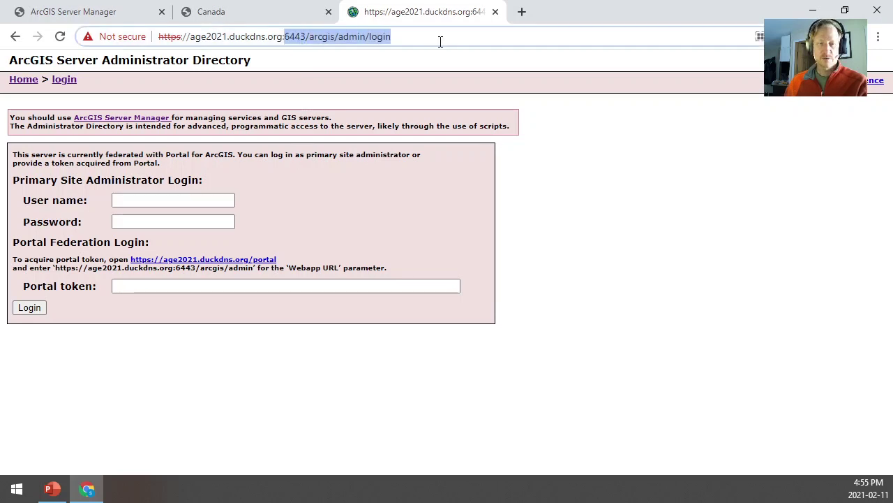
type("7443")
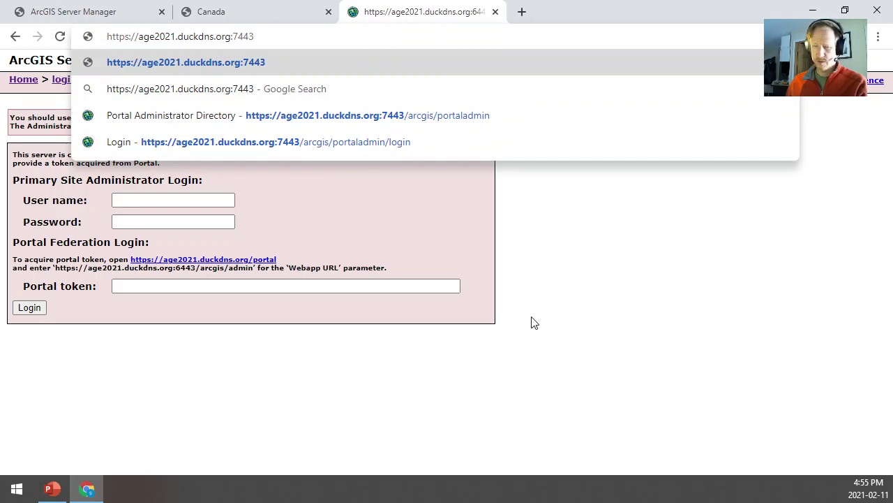
After checking the network diagram slide, load the :7443/arcgis/portaladmin address in Chrome
left_click(51, 490)
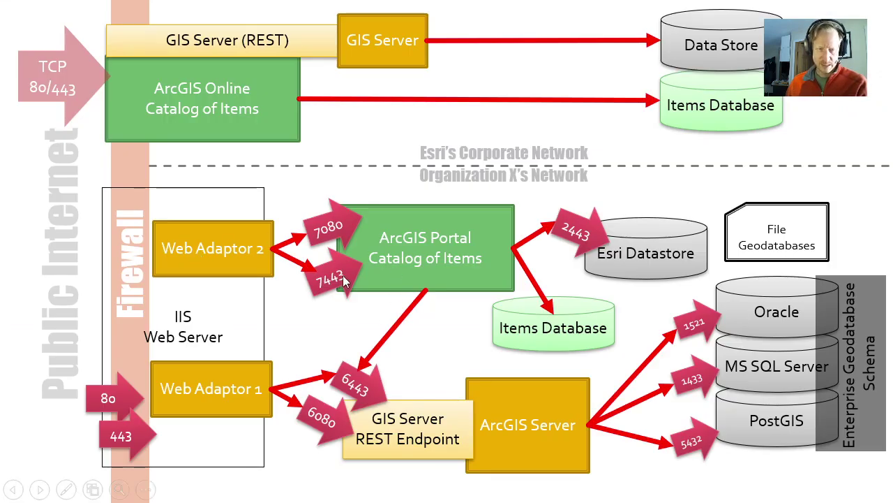
key("alt+Tab")
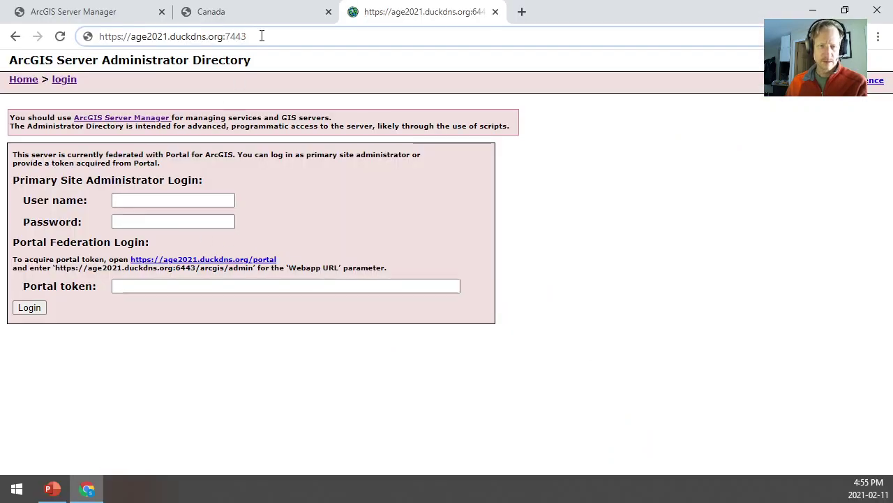
type("/arcg")
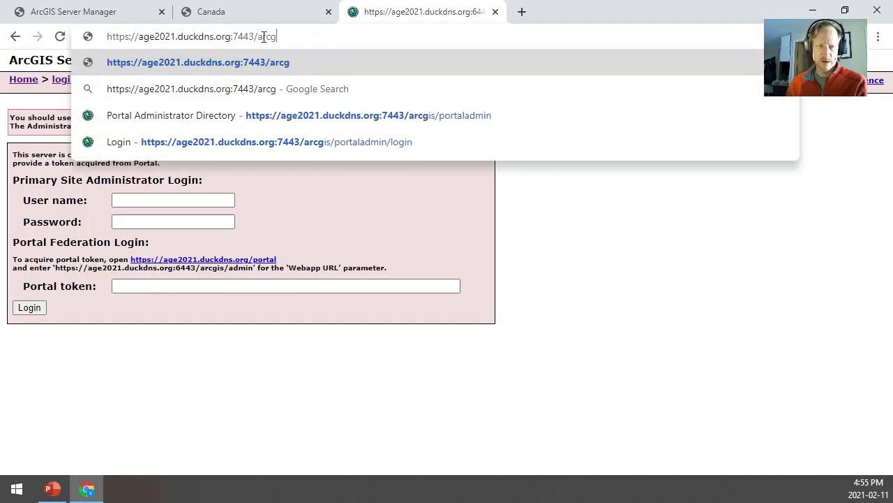
type("is/por")
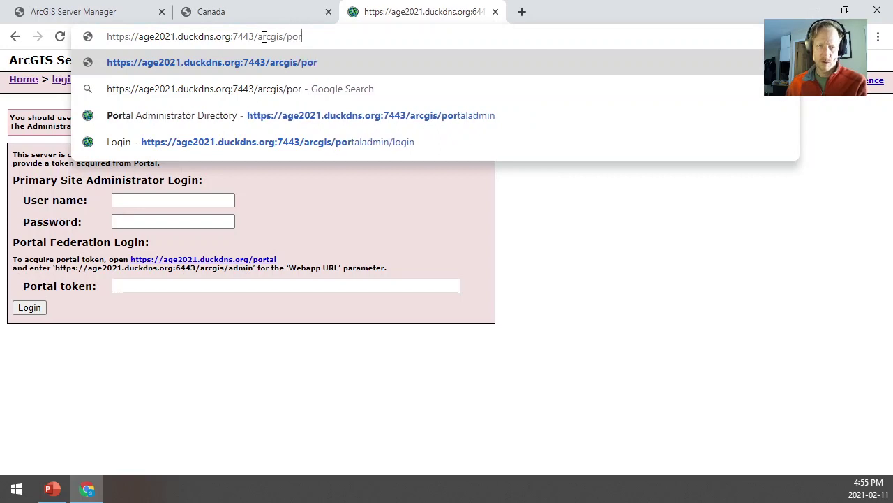
type("taladmin")
key("Return")
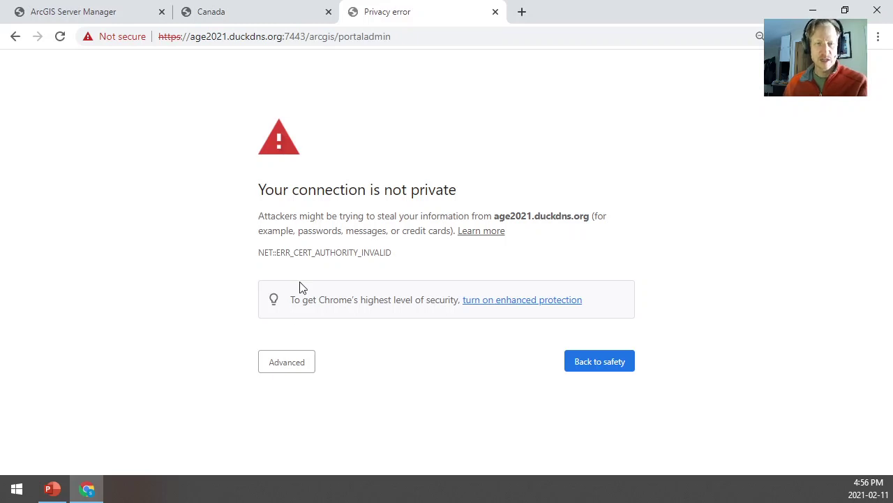
Inspect the invalid certificate, then proceed anyway to the Portal Administrator Directory login and select Username
left_click(132, 43)
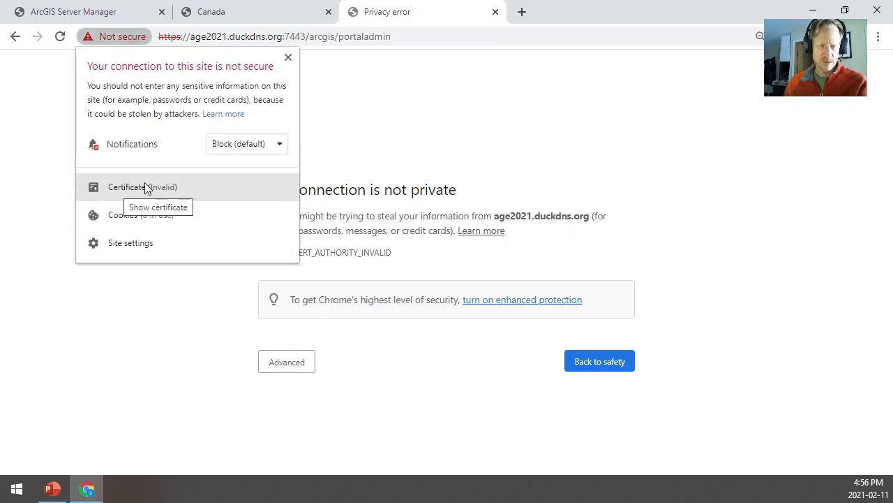
left_click(145, 185)
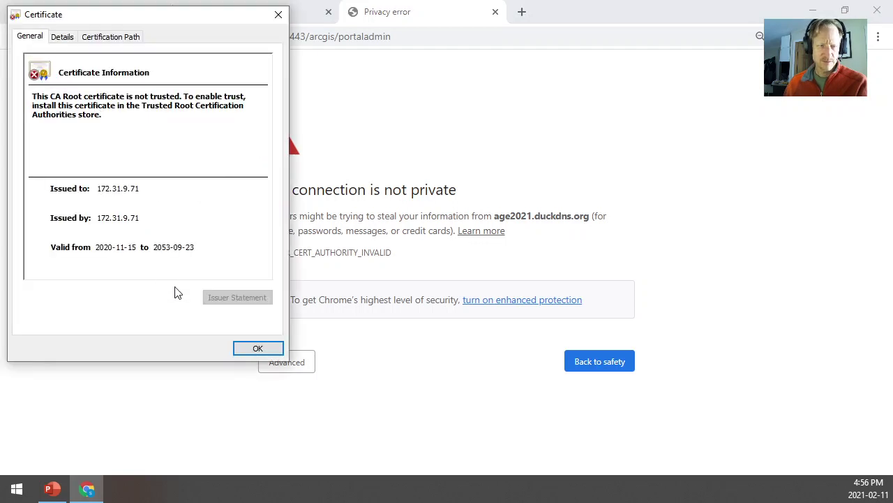
left_click(257, 347)
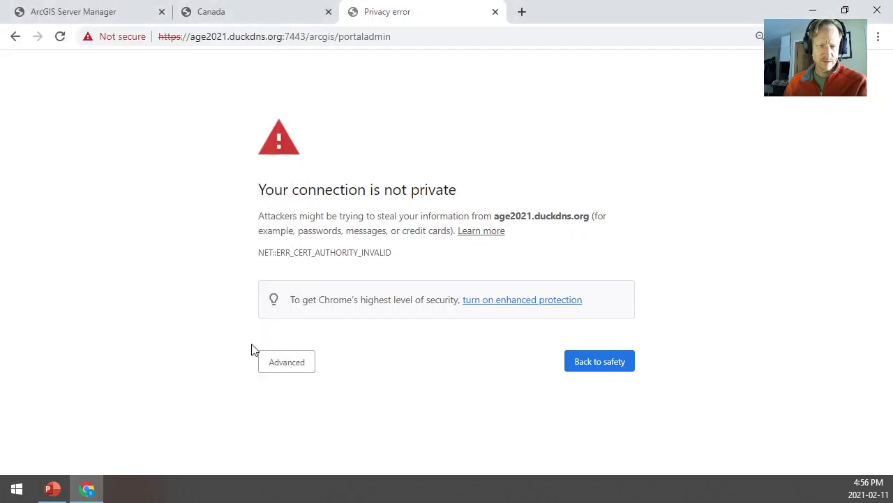
left_click(293, 363)
left_click(301, 437)
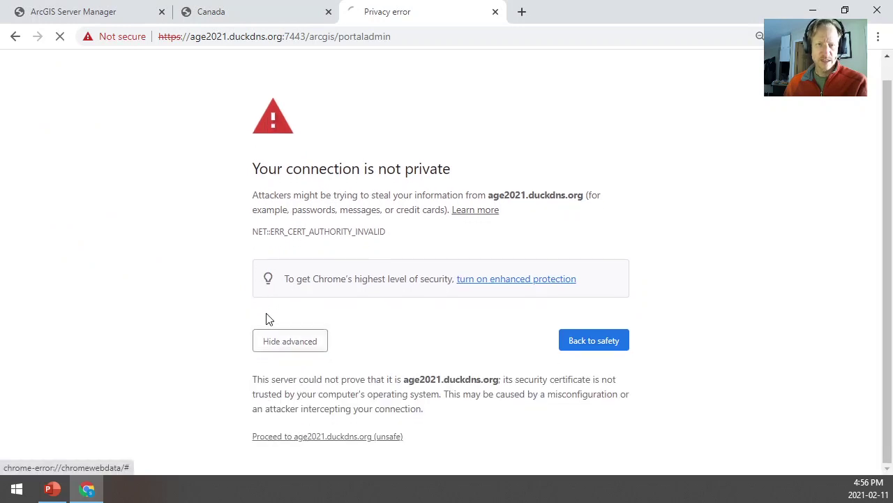
left_click(88, 150)
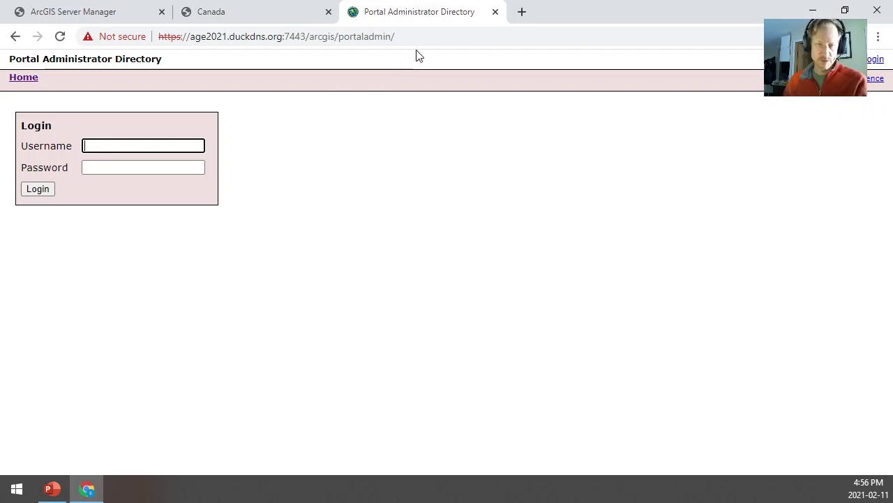
Close the Portal Administrator Directory tab and minimize Chrome to show the diagram slide
left_click(495, 12)
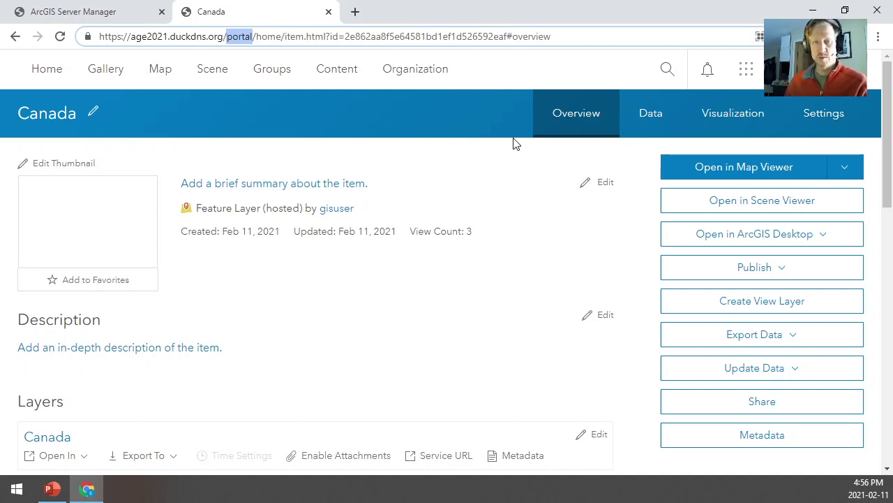
left_click(811, 12)
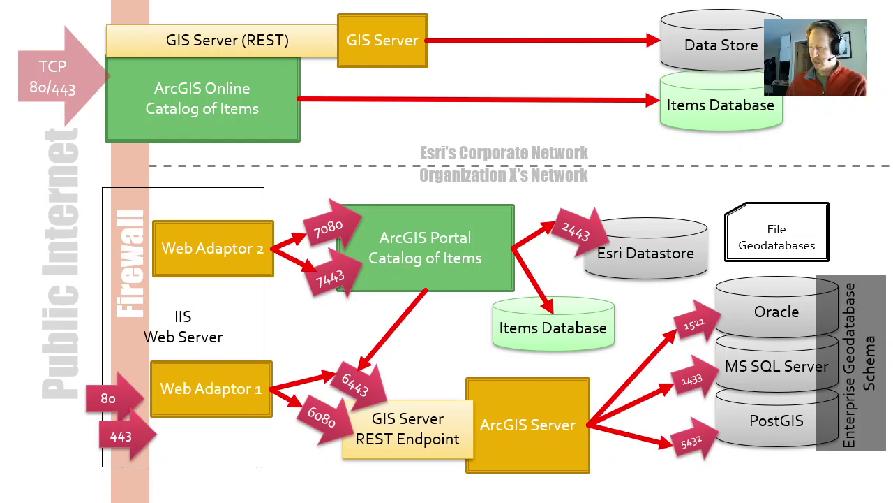
Copy the portal base address from the Canada item page and paste it into a new tab
key("alt+Tab")
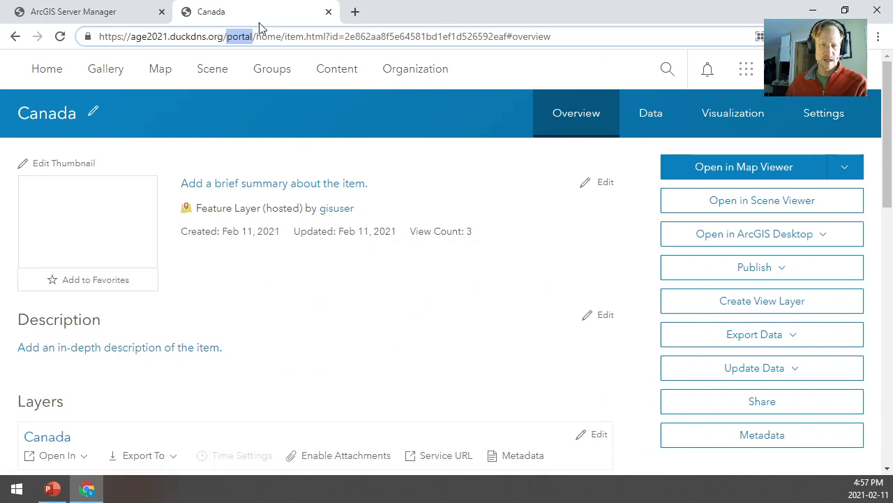
left_click(107, 11)
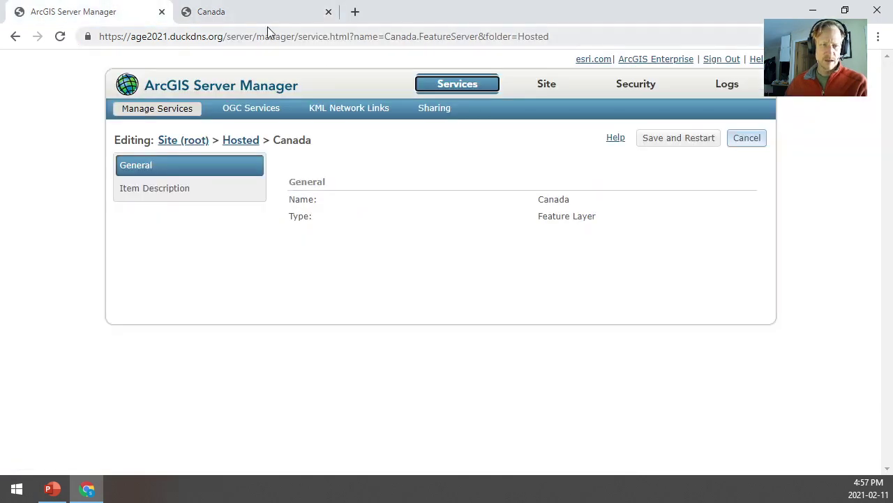
left_click(314, 17)
left_click_drag(100, 36, 253, 34)
key("ctrl+c")
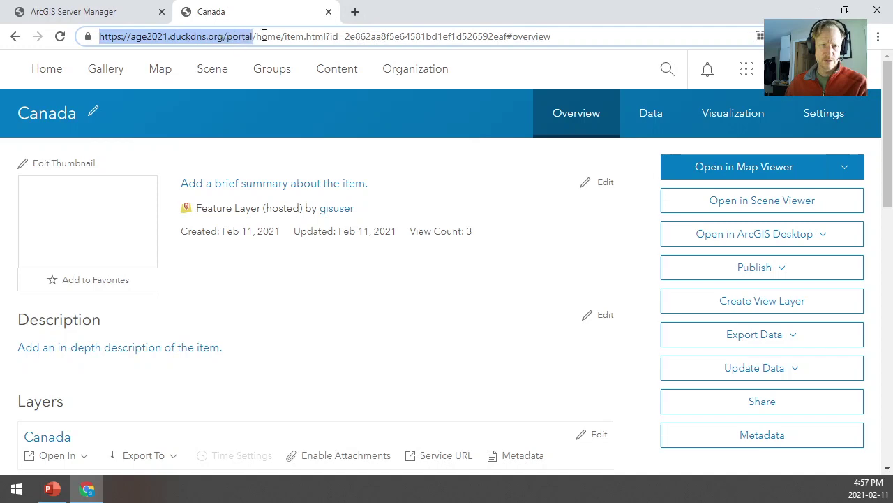
left_click(356, 11)
key("ctrl+v")
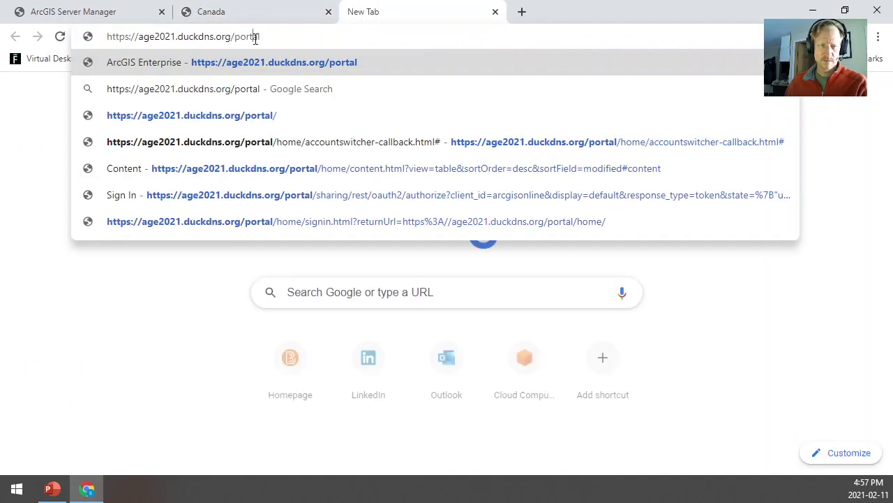
Load /arcgis/portaladmin without port 7443, getting a 404, then return to the diagram slide
double_click(254, 35)
key("BackSpace")
key("BackSpace")
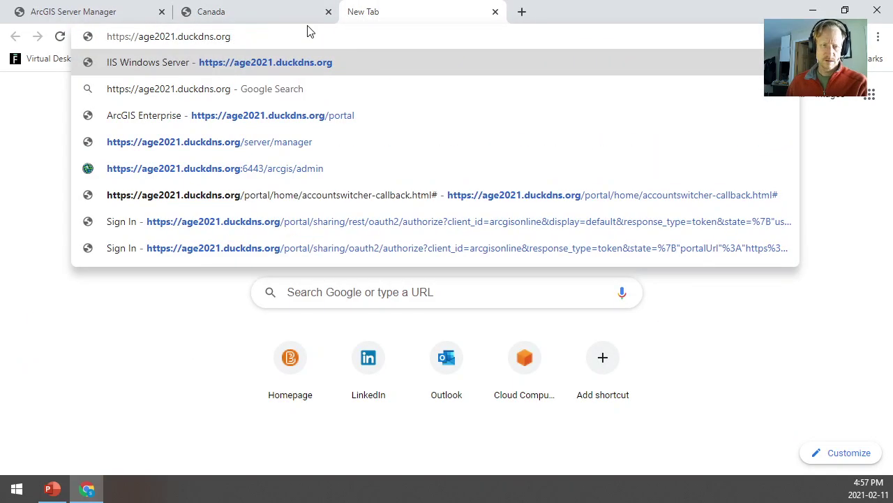
type(":7443")
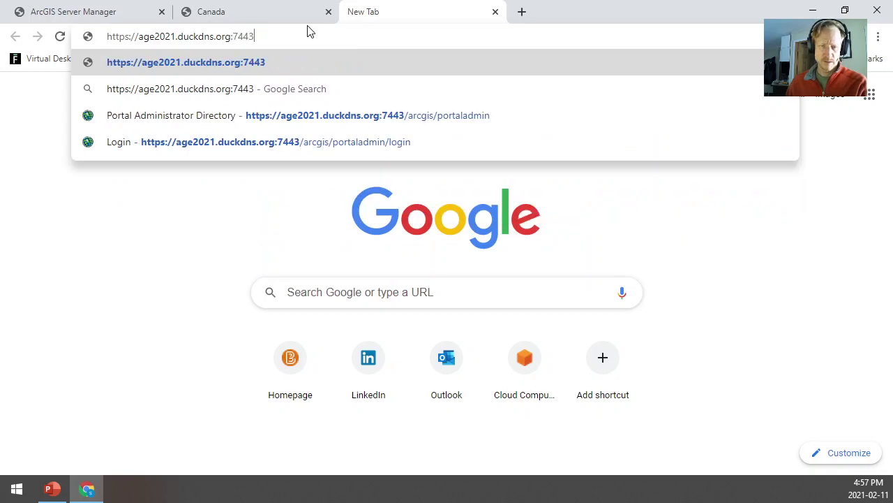
key("Down")
key("Down")
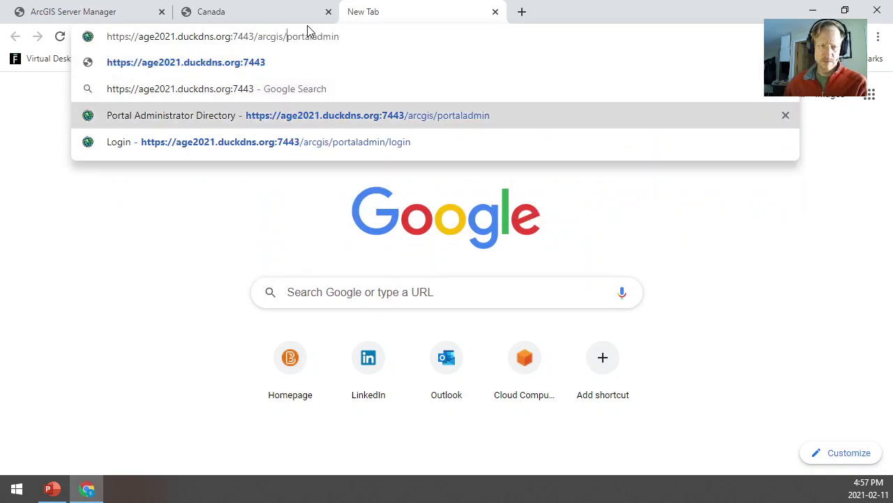
key("Left")
key("ctrl+shift+Left")
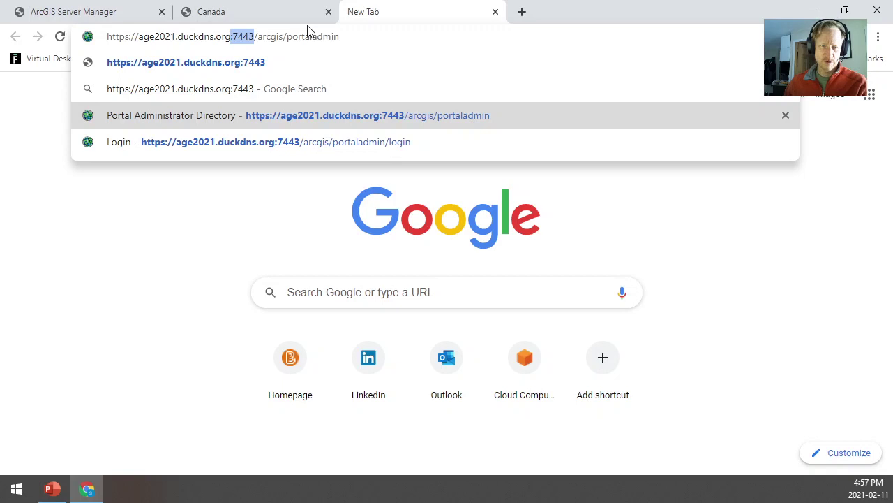
key("BackSpace")
key("BackSpace")
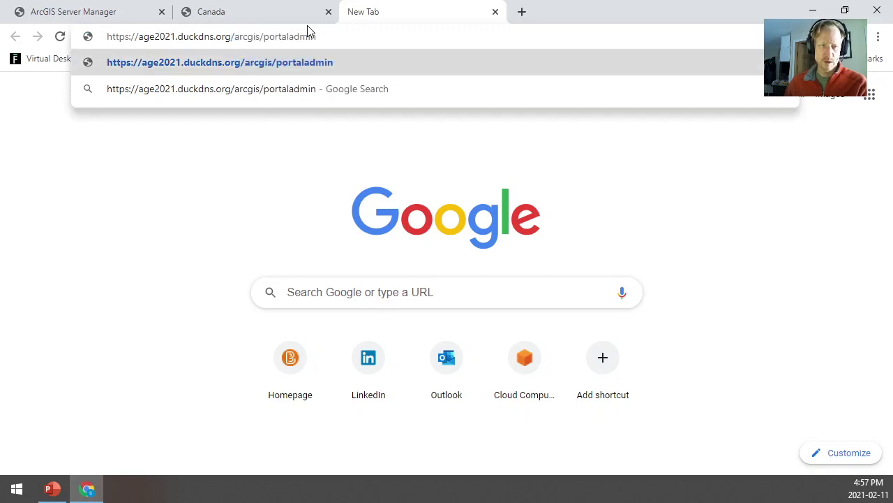
key("ctrl+shift+Right")
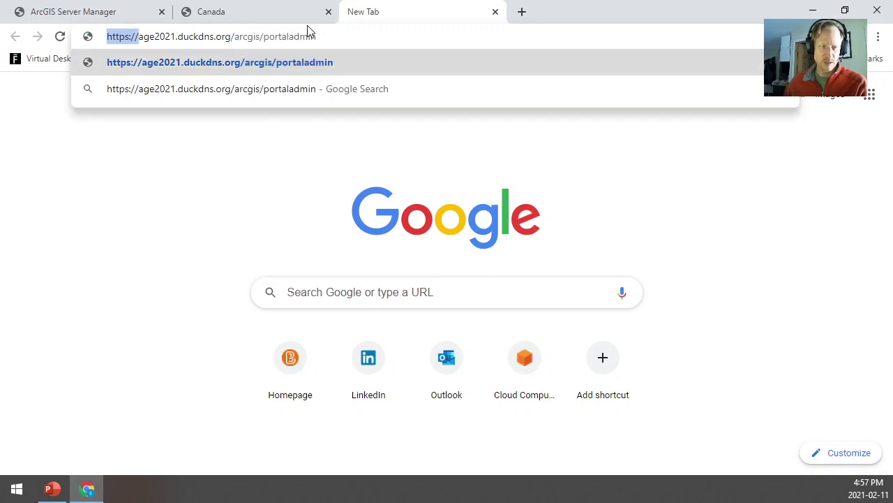
key("End")
key("Return")
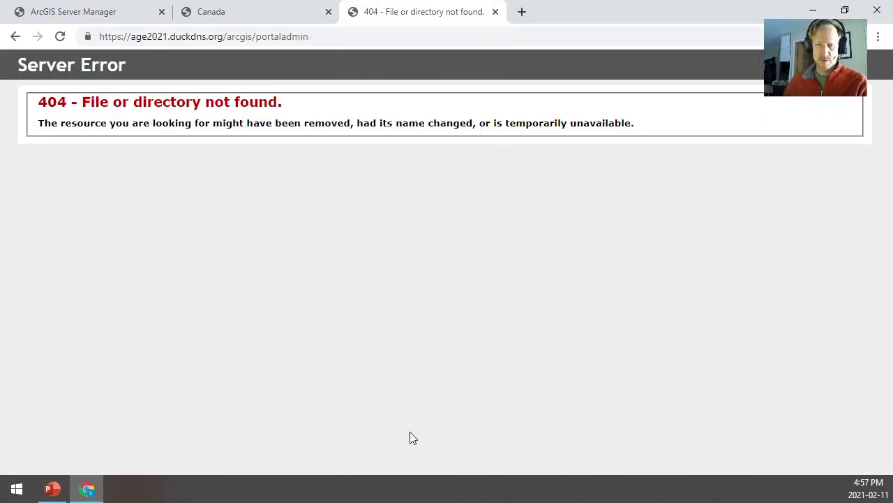
left_click(53, 488)
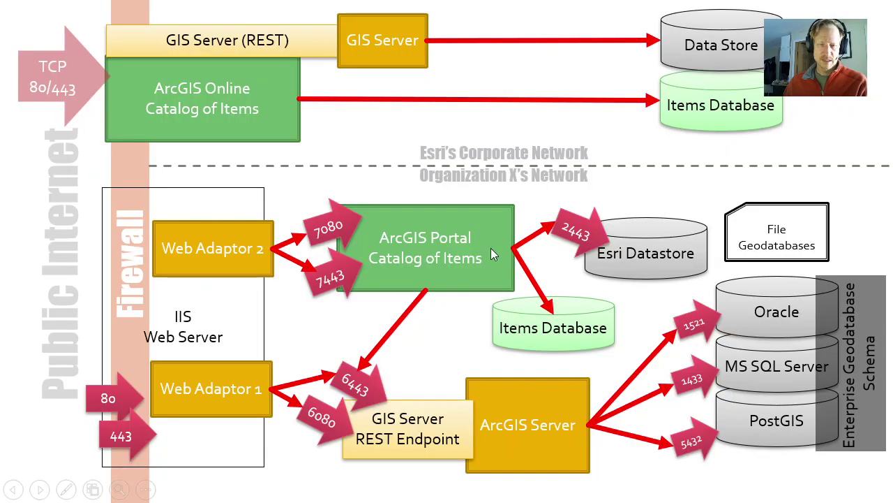